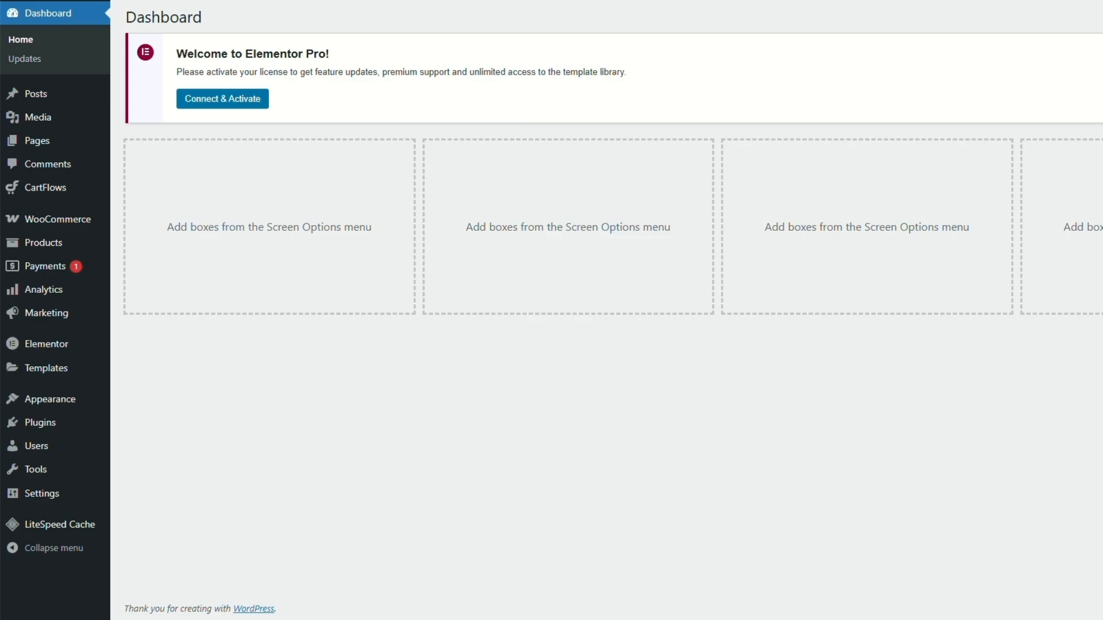
- Search the plugin directory for "Pixelyoursite", then install and activate the PixelYourSite – Your smart PIXEL (TAG) & API Manager plugin
{"action": "mouse_move", "coordinate": [36, 423]}
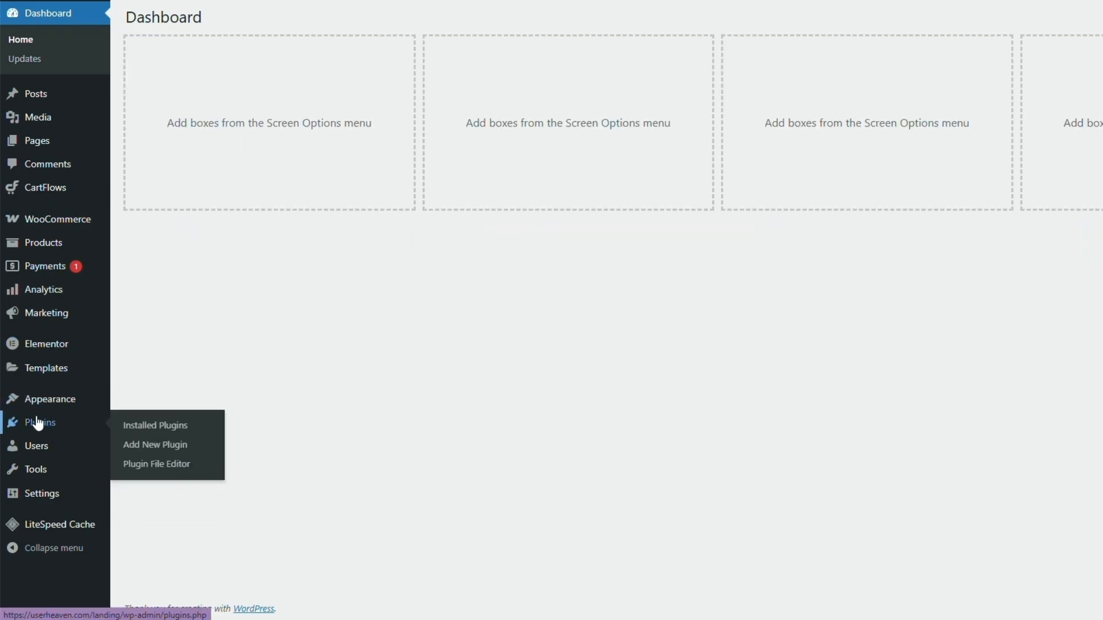
{"action": "left_click", "coordinate": [154, 450]}
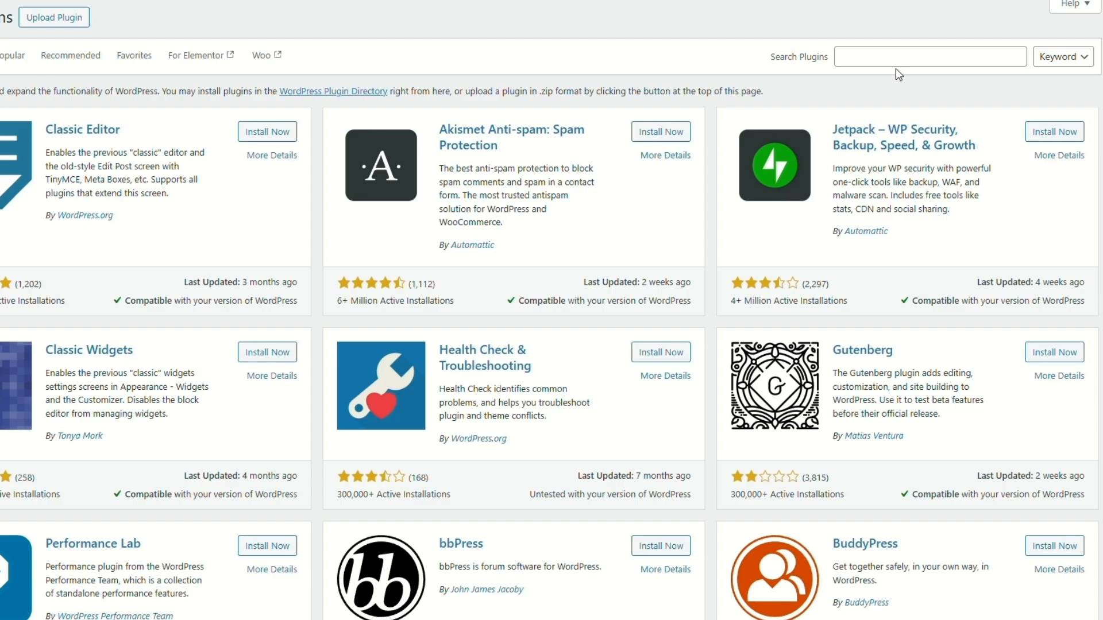
{"action": "left_click", "coordinate": [895, 60]}
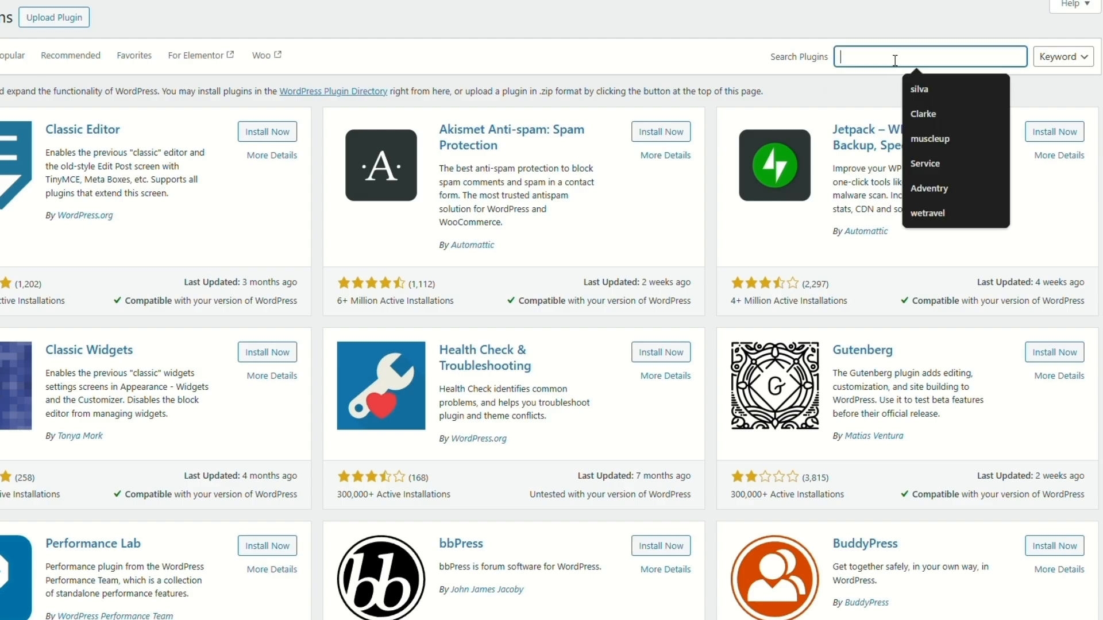
{"action": "type", "text": "Pixelyoursite"}
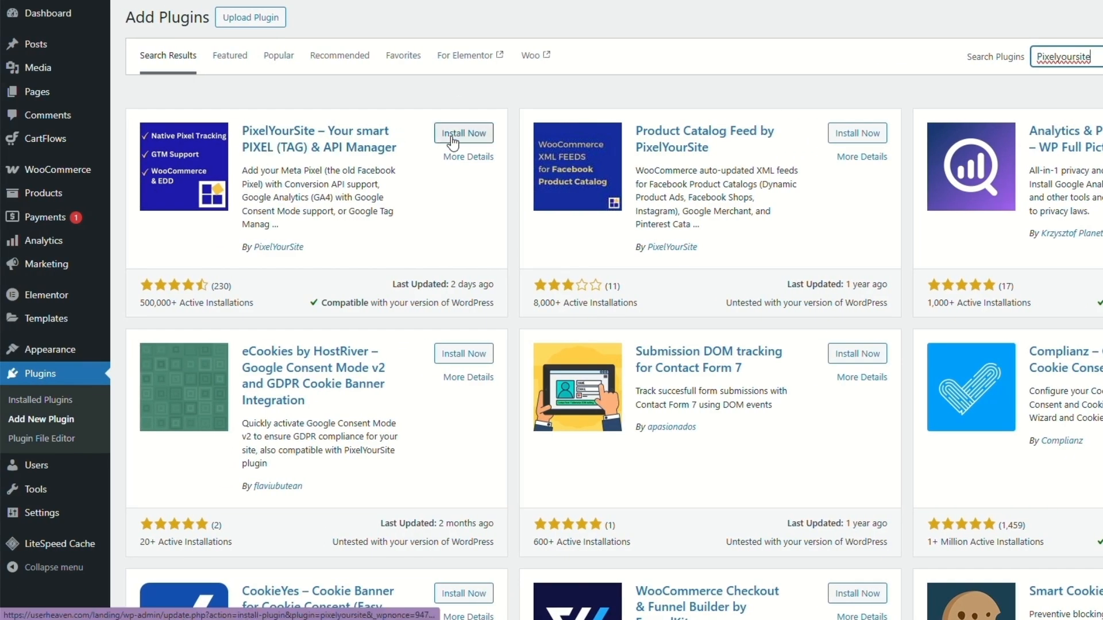
{"action": "left_click", "coordinate": [452, 138]}
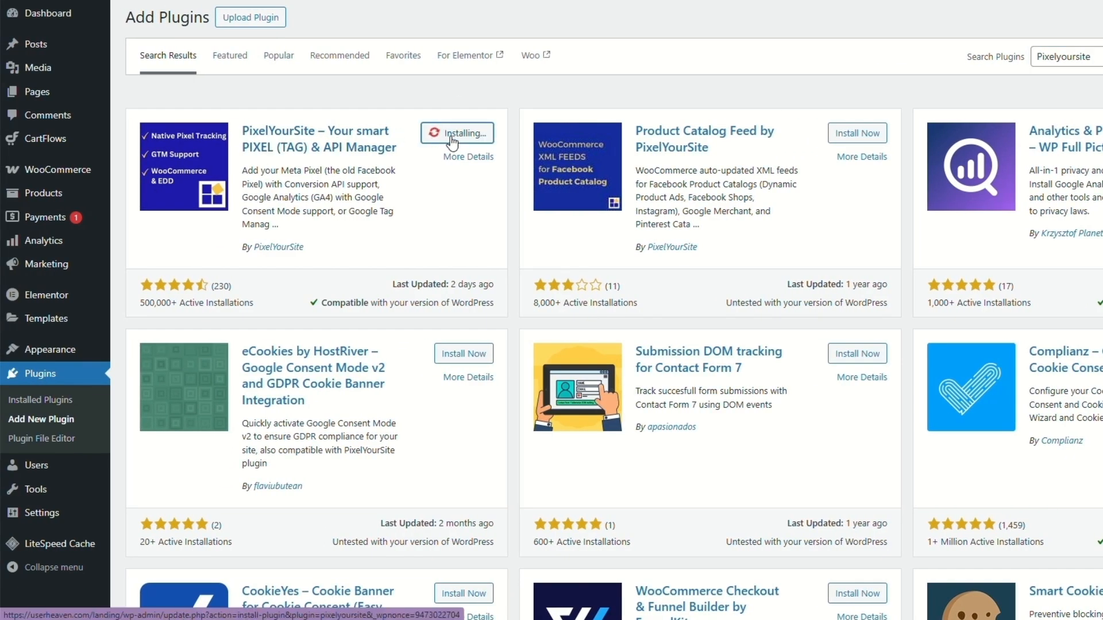
{"action": "left_click", "coordinate": [470, 133]}
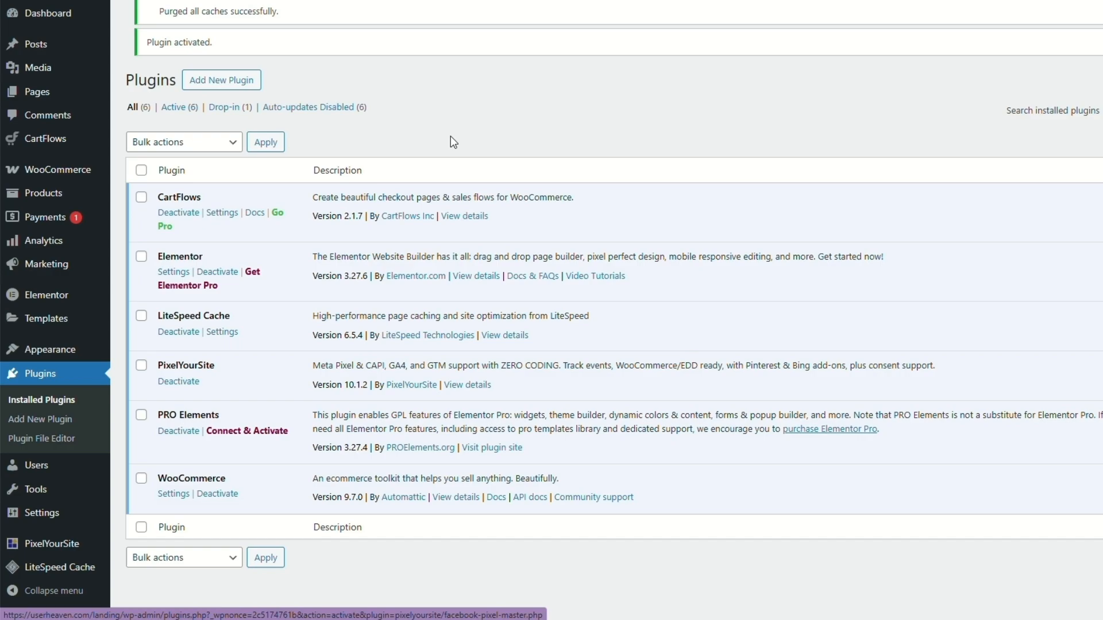
- Open the Meta Pixel settings of PixelYourSite and enable Conversion API and Advanced Matching
{"action": "left_click", "coordinate": [54, 551]}
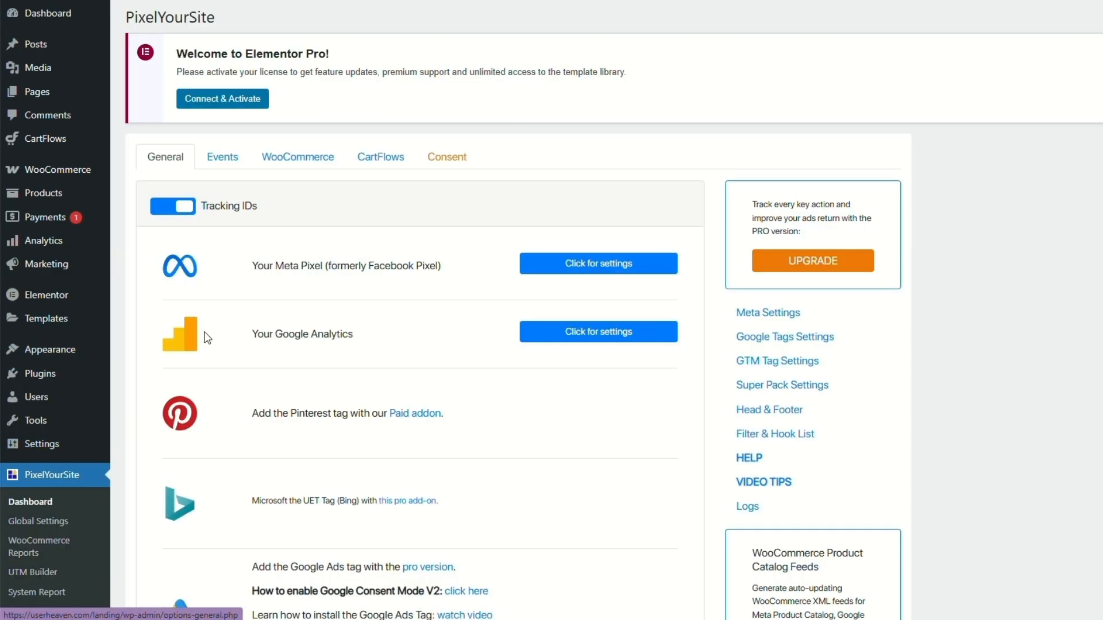
{"action": "left_click", "coordinate": [590, 268]}
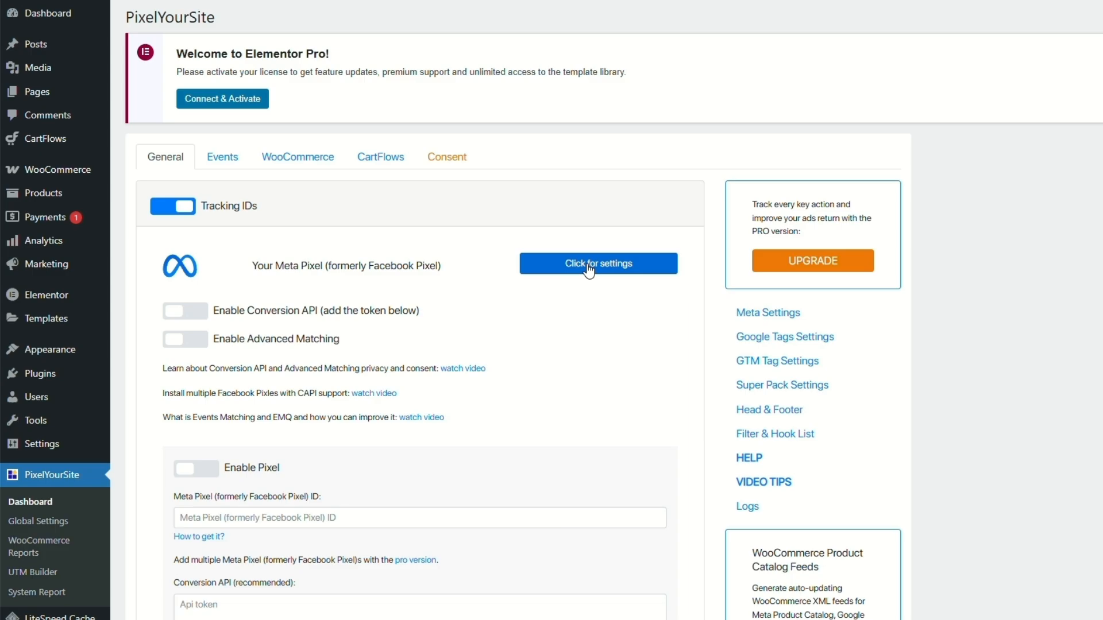
{"action": "scroll", "coordinate": [589, 270], "scroll_direction": "down", "scroll_amount": 1}
{"action": "left_click", "coordinate": [179, 246]}
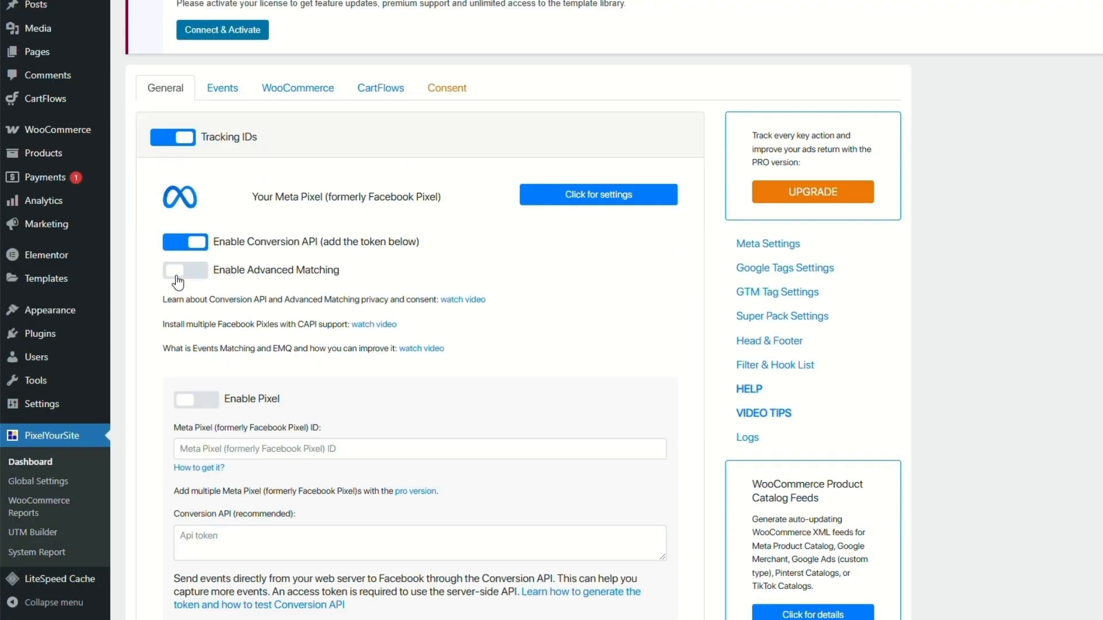
{"action": "left_click", "coordinate": [178, 273]}
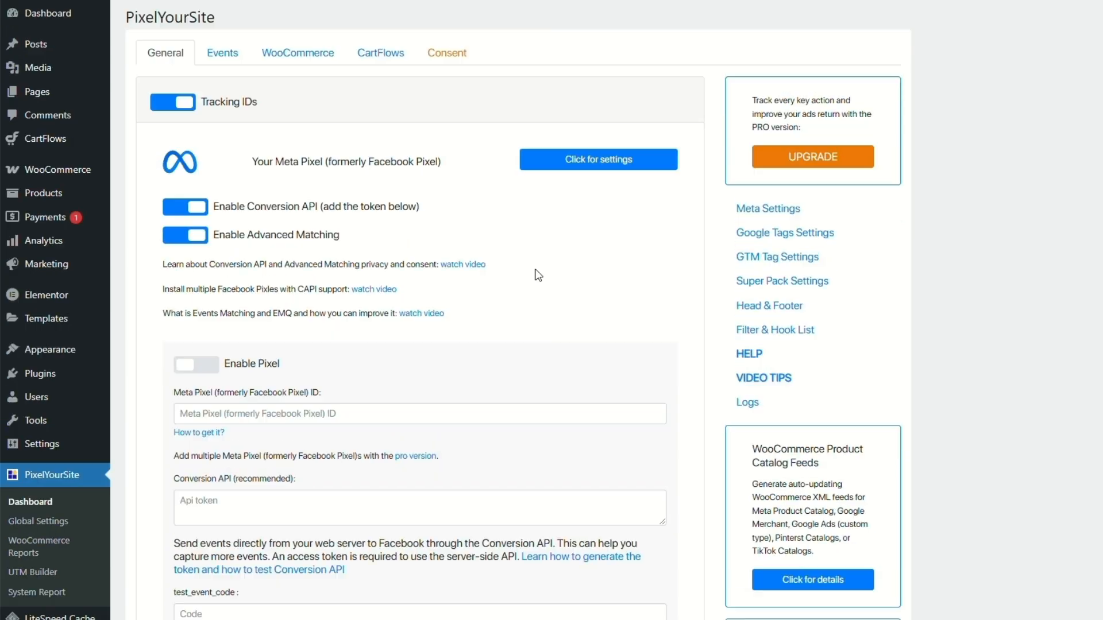
{"action": "triple_click", "coordinate": [182, 393]}
{"action": "scroll", "coordinate": [182, 412], "scroll_direction": "down", "scroll_amount": 1}
{"action": "left_click", "coordinate": [183, 412]}
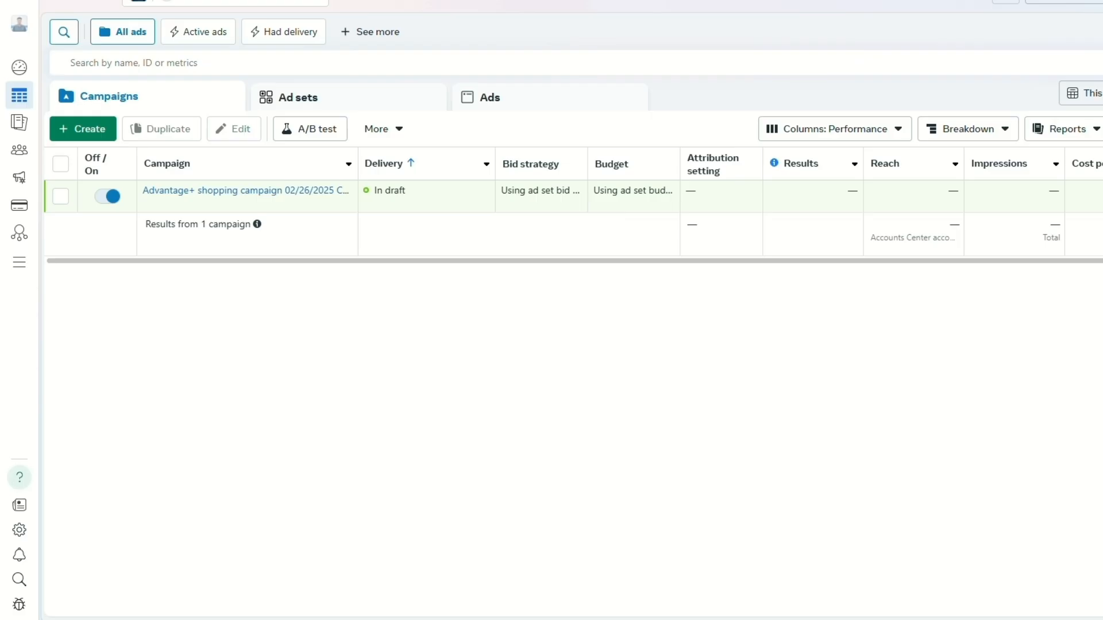
- Switch to Meta Ads Manager and open the Datasets page under the business settings' data sources, dismissing the work email prompt
{"action": "mouse_move", "coordinate": [19, 266]}
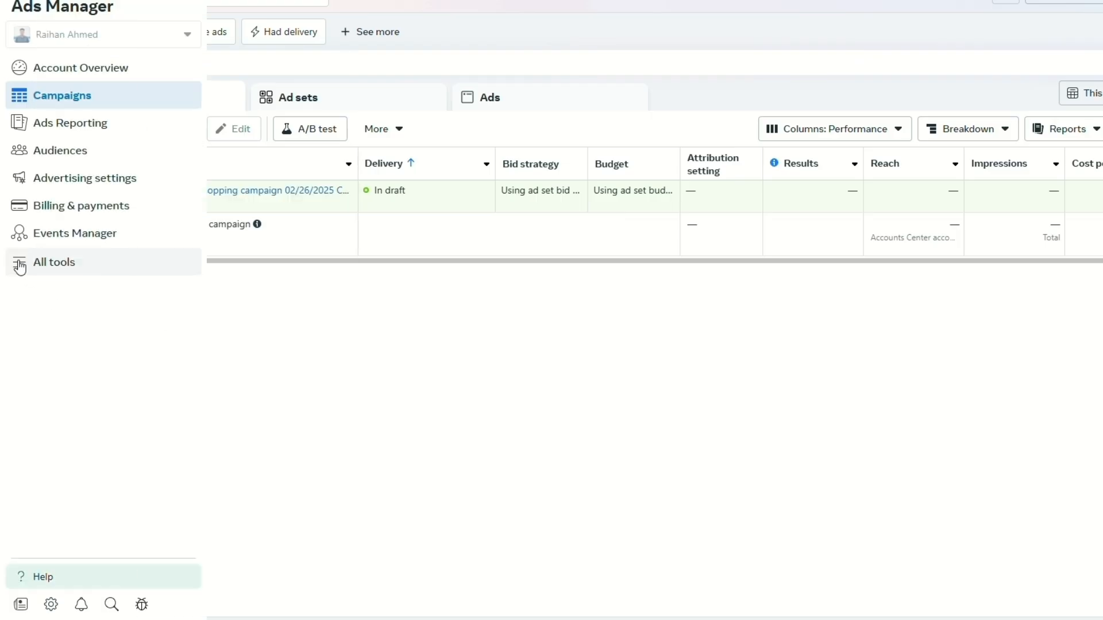
{"action": "left_click", "coordinate": [61, 268]}
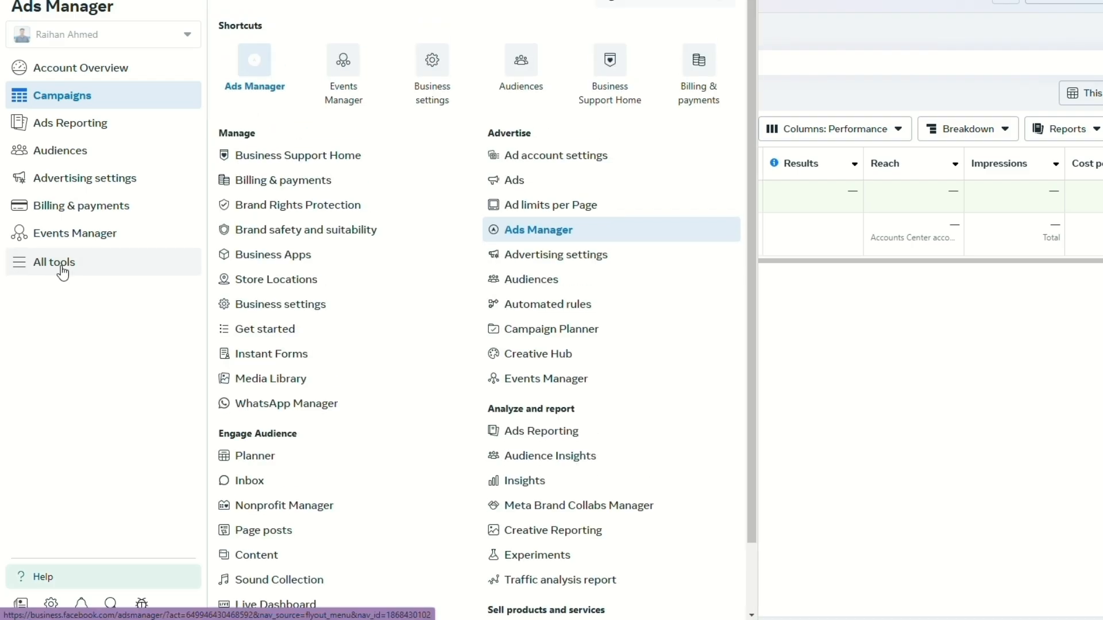
{"action": "left_click", "coordinate": [426, 89]}
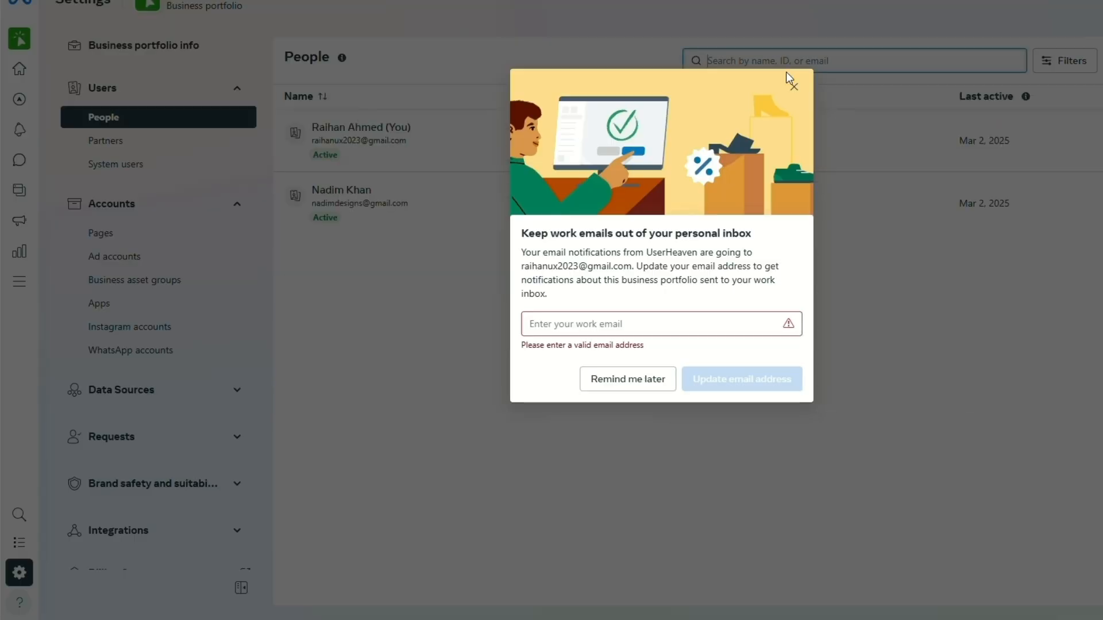
{"action": "left_click", "coordinate": [792, 84]}
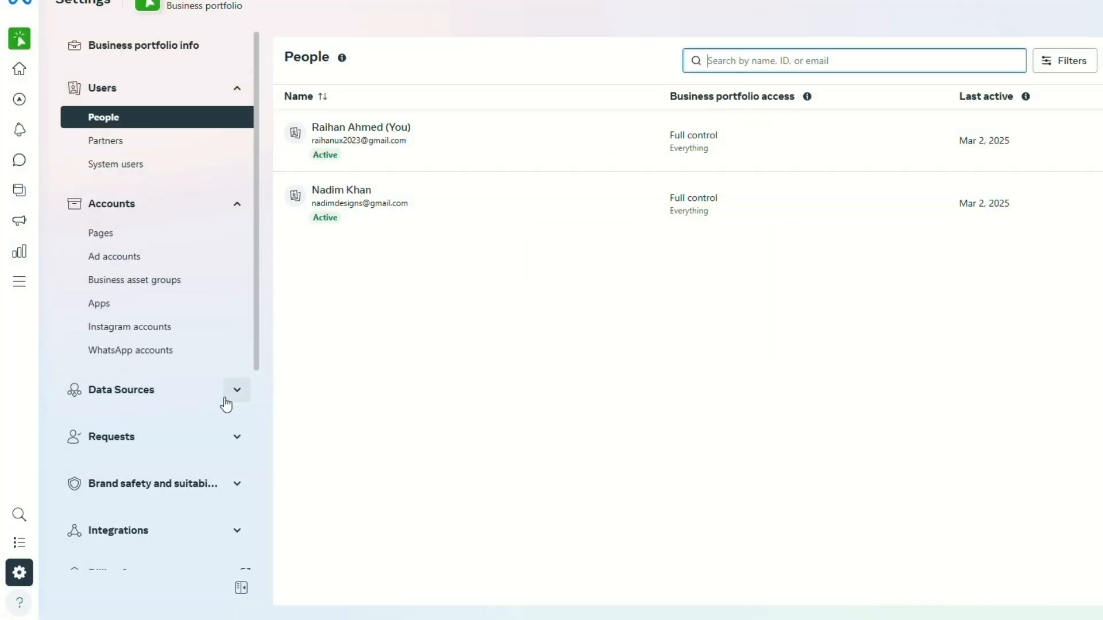
{"action": "left_click", "coordinate": [184, 394]}
{"action": "scroll", "coordinate": [185, 398], "scroll_direction": "down", "scroll_amount": 1}
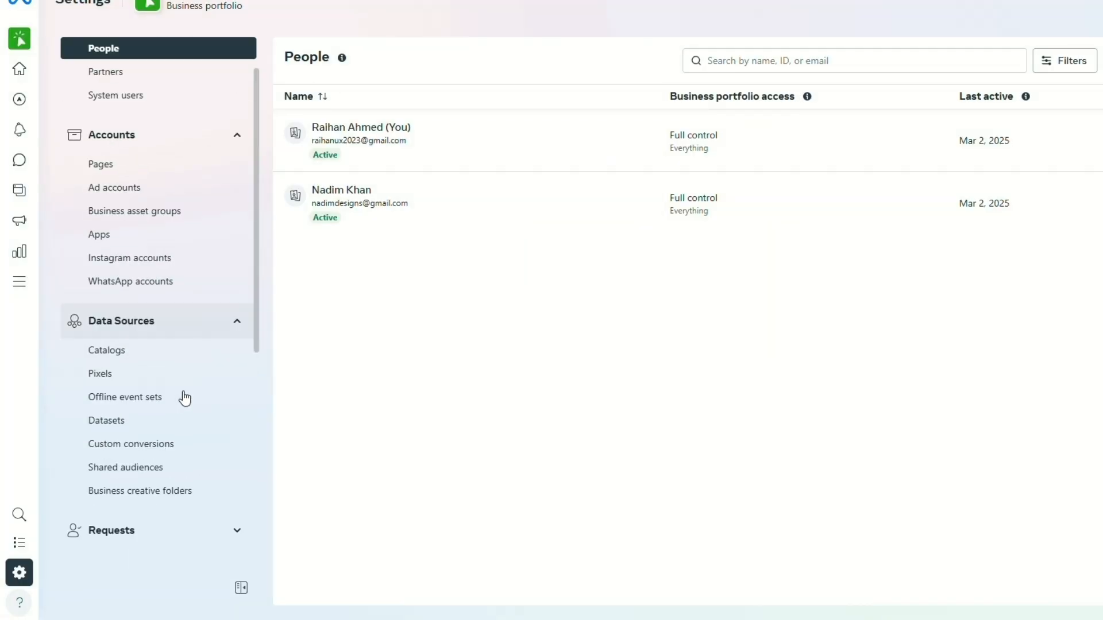
{"action": "left_click", "coordinate": [118, 424]}
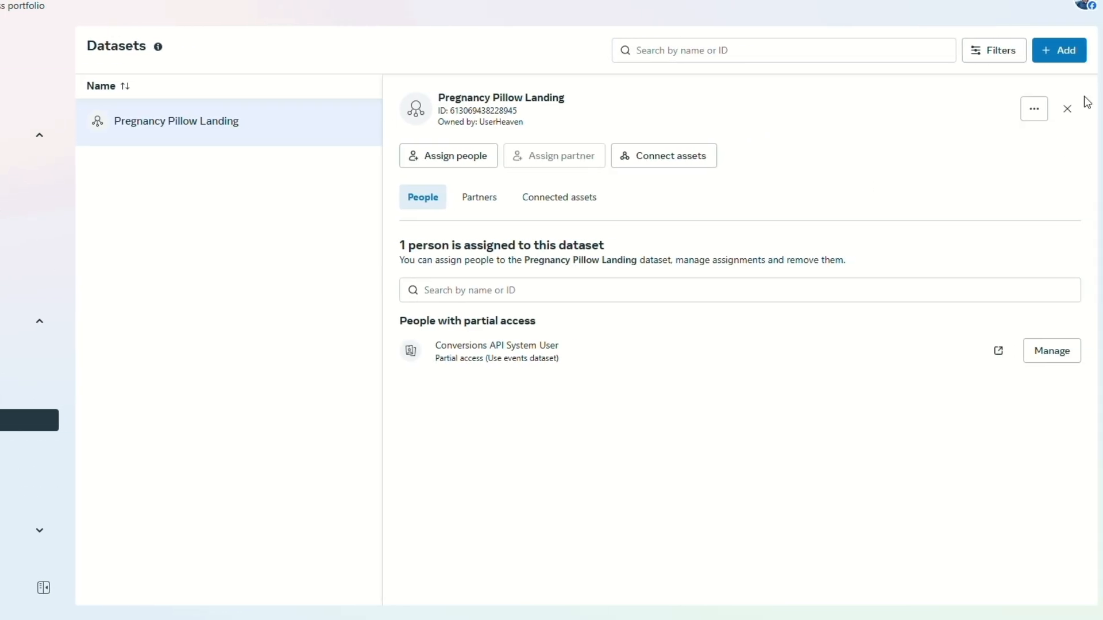
- Create a new dataset named Userheaven, keeping the Conversions API Gateway test drive request enabled
{"action": "left_click", "coordinate": [1059, 59]}
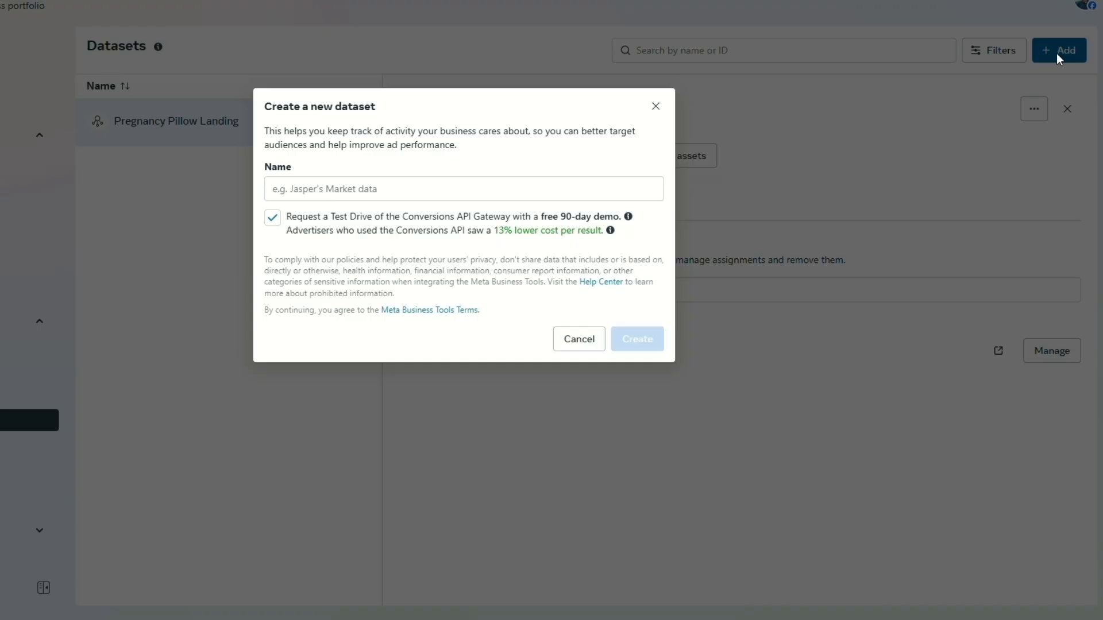
{"action": "left_click", "coordinate": [382, 191]}
{"action": "type", "text": "Userheaven"}
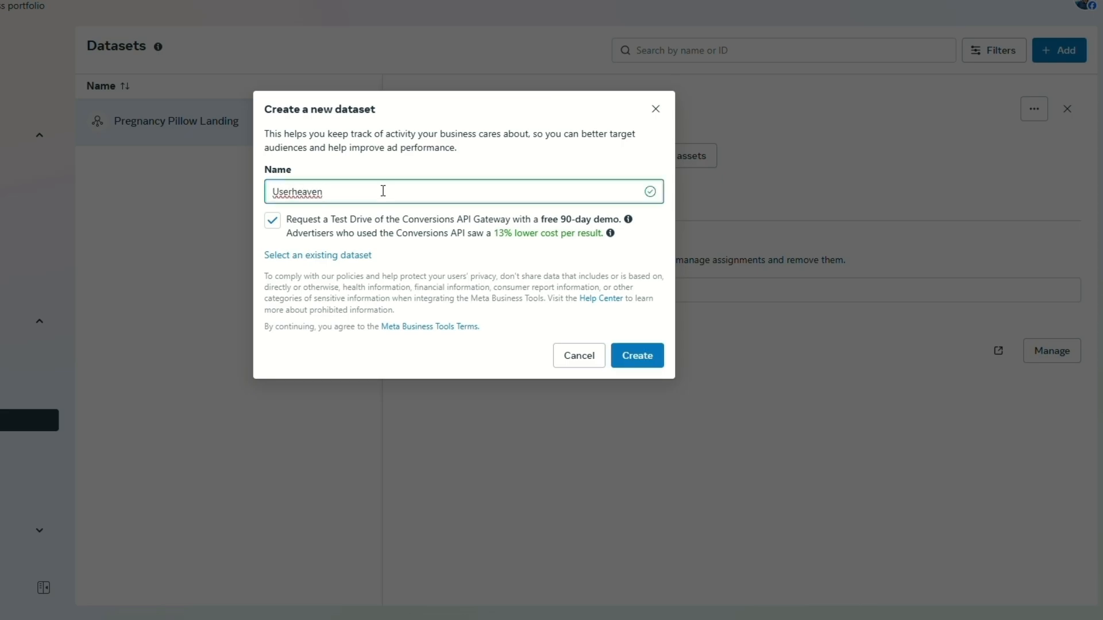
{"action": "left_click", "coordinate": [639, 356]}
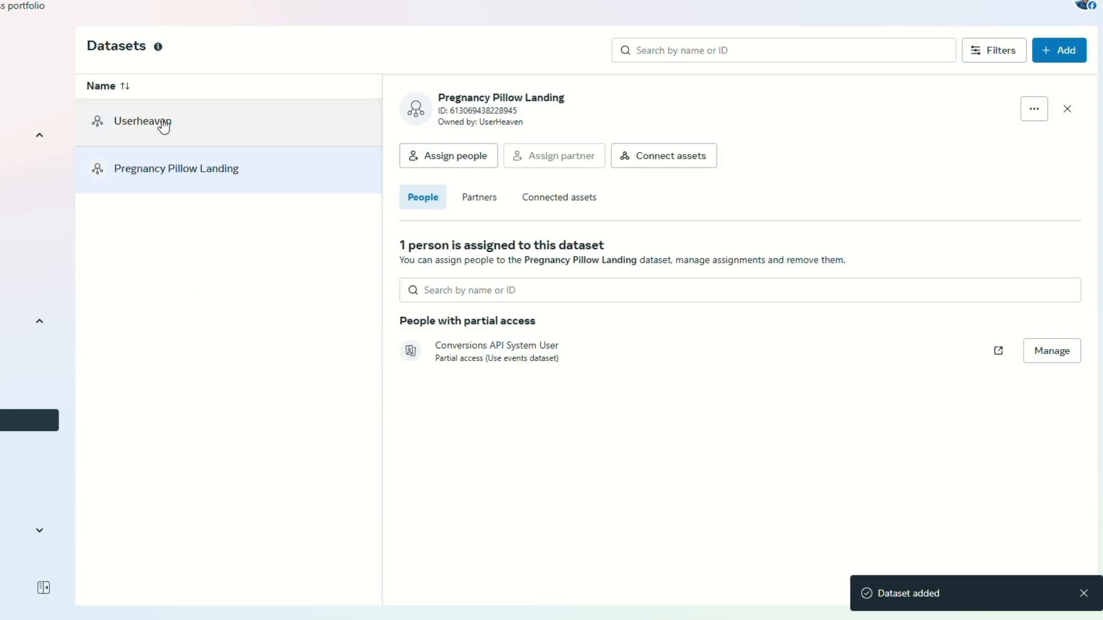
- Copy the Userheaven dataset's ID, switch to WordPress, enable the pixel in PixelYourSite and paste the ID as the Meta Pixel ID
{"action": "left_click", "coordinate": [164, 123]}
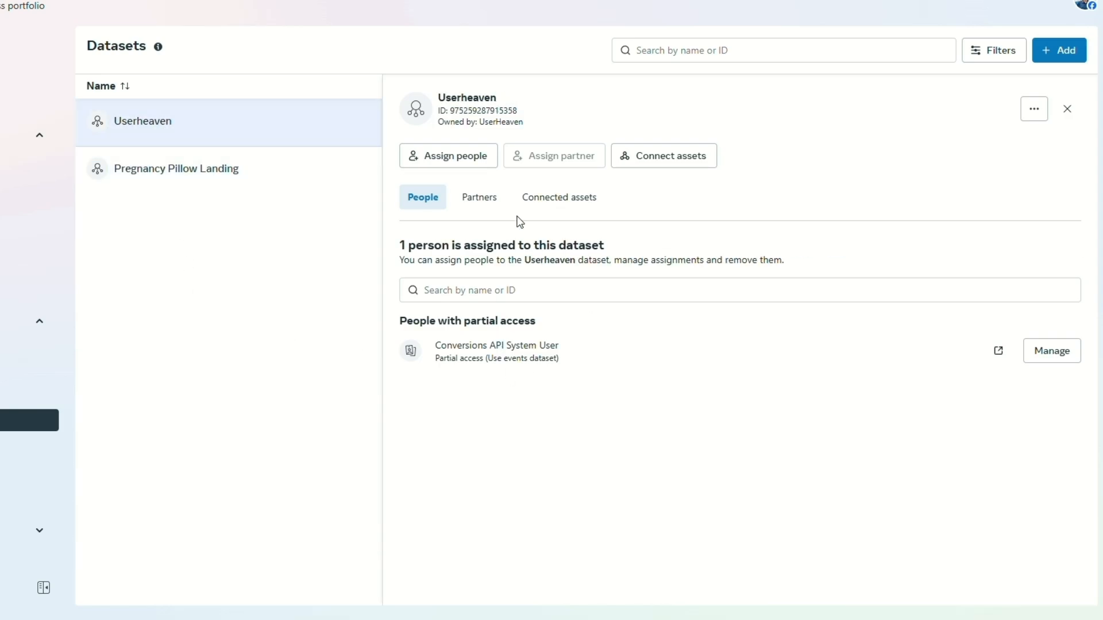
{"action": "left_click_drag", "start_coordinate": [451, 110], "coordinate": [520, 114]}
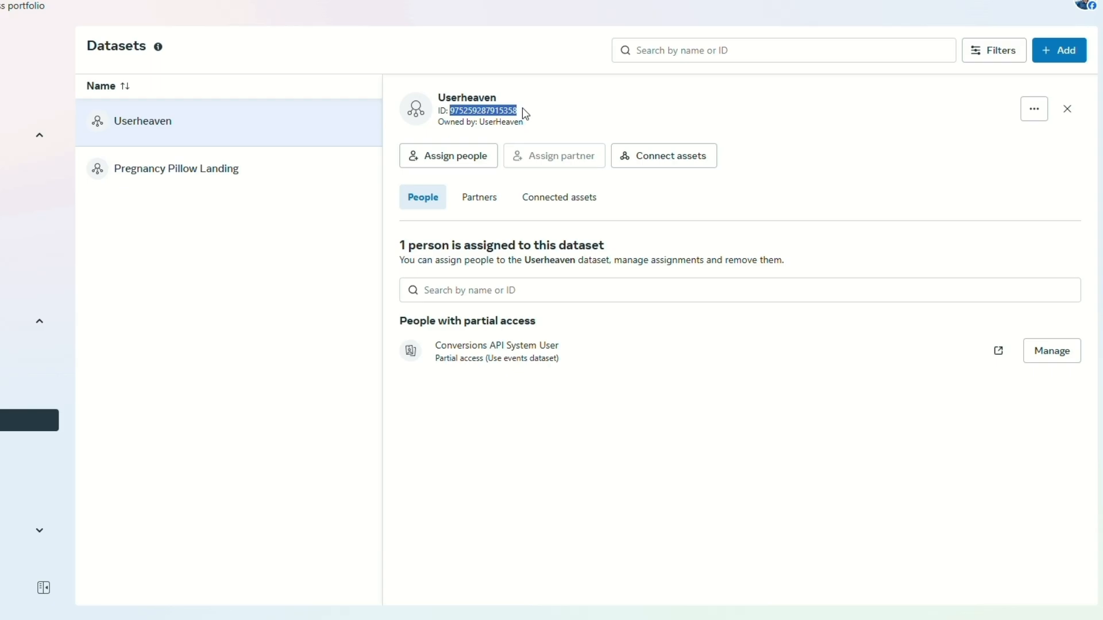
{"action": "key", "text": "ctrl+c"}
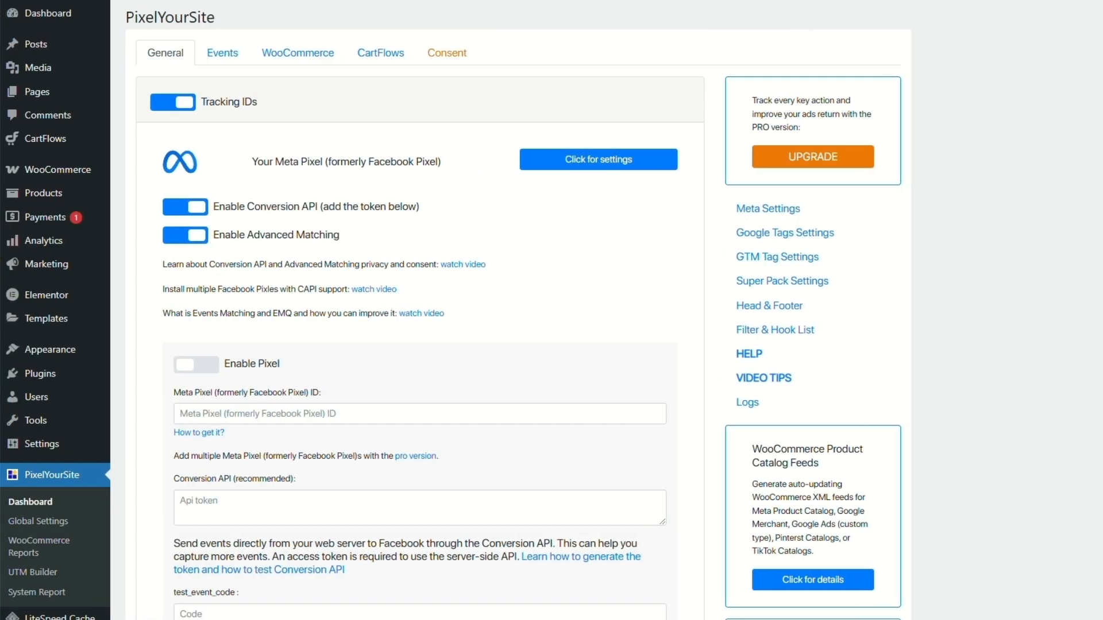
{"action": "left_click", "coordinate": [187, 366]}
{"action": "left_click", "coordinate": [253, 411]}
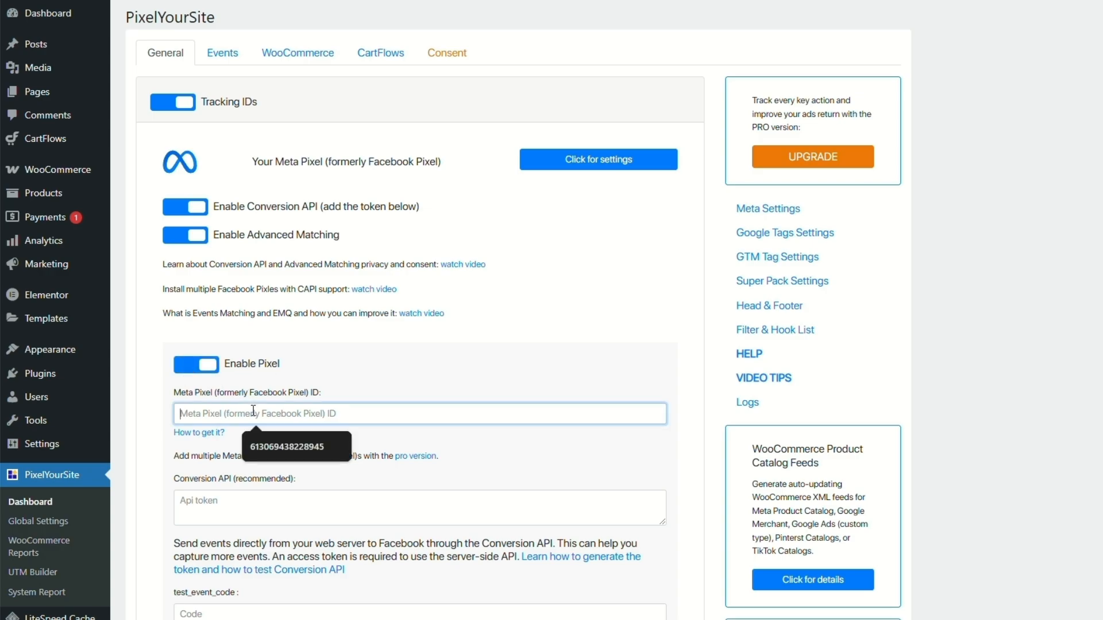
{"action": "key", "text": "ctrl+v"}
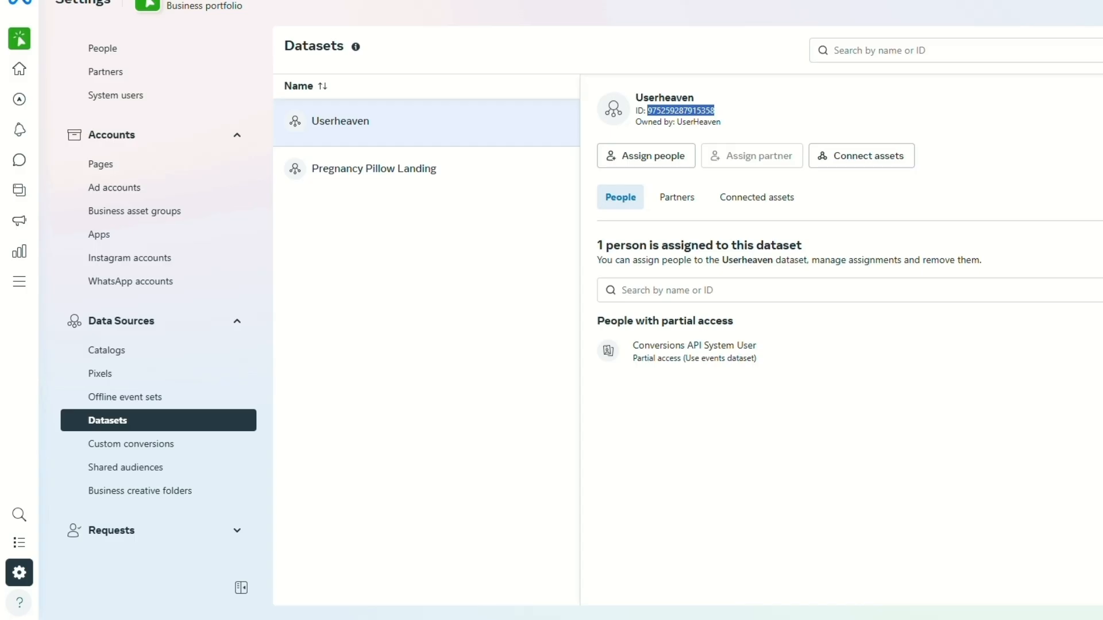
- Open the Userheaven dataset's settings in Meta Events Manager and generate a Conversions API access token for direct integration
{"action": "left_click", "coordinate": [502, 335]}
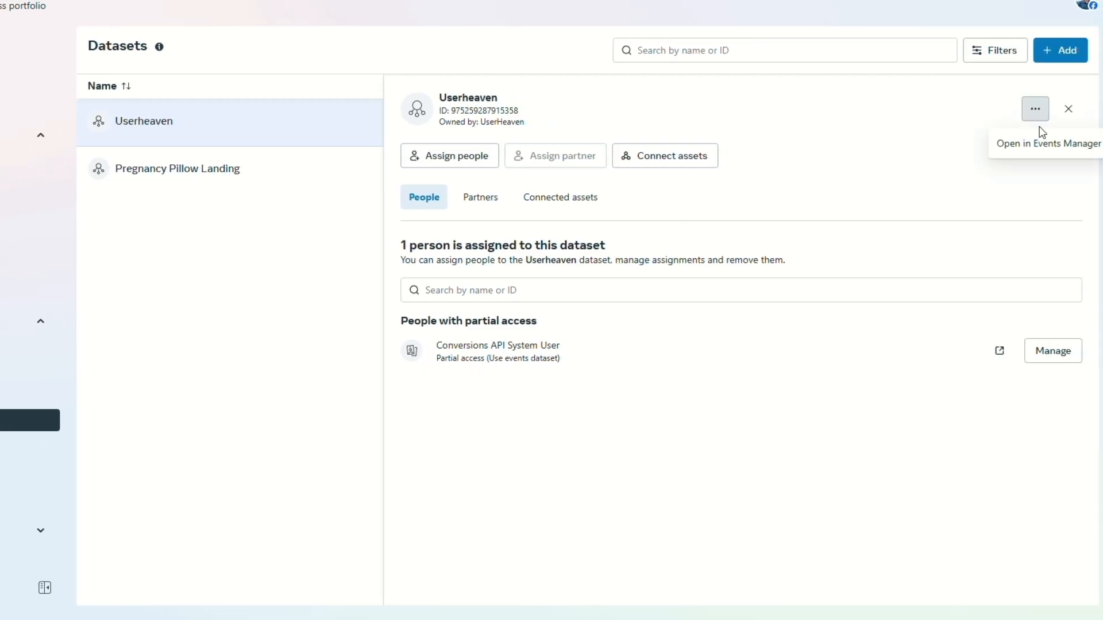
{"action": "left_click", "coordinate": [1041, 147]}
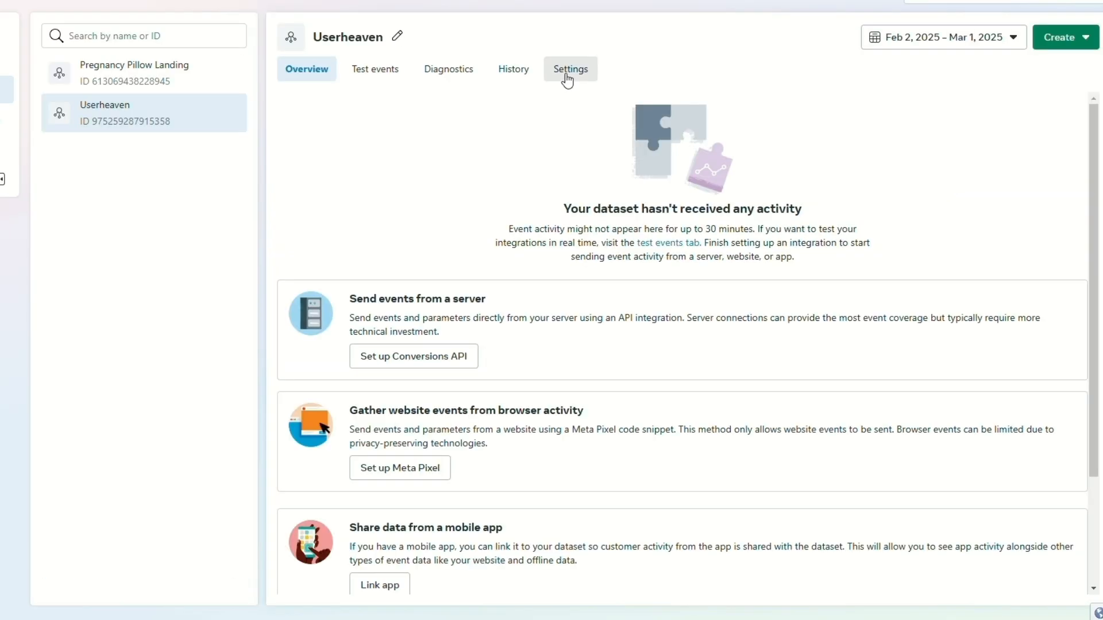
{"action": "left_click", "coordinate": [568, 71]}
{"action": "scroll", "coordinate": [404, 245], "scroll_direction": "down", "scroll_amount": 12}
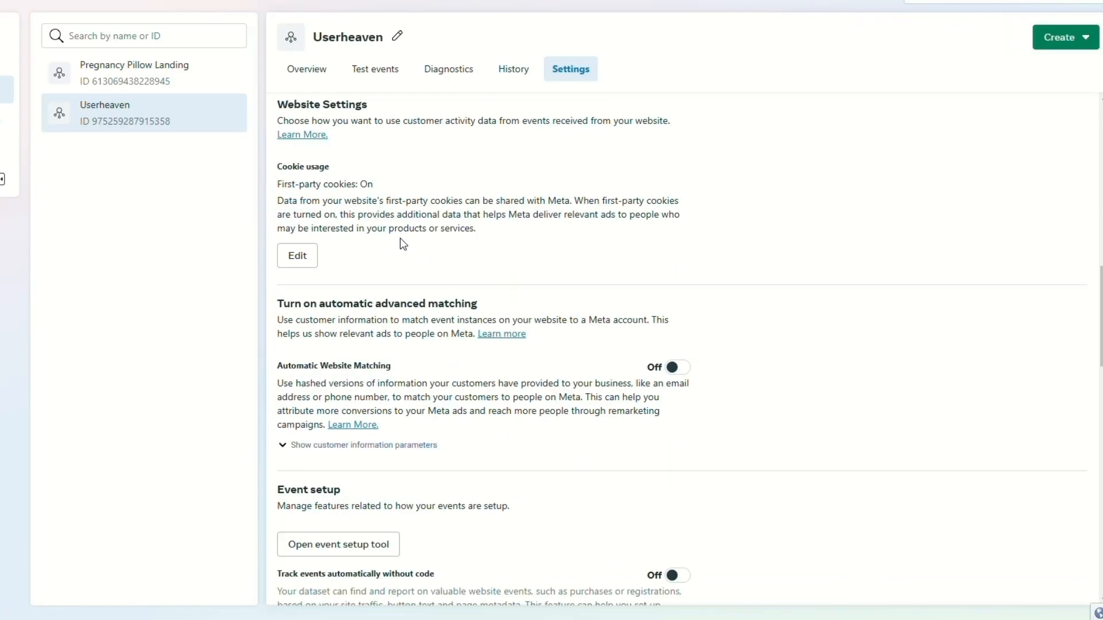
{"action": "scroll", "coordinate": [402, 243], "scroll_direction": "down", "scroll_amount": 10}
{"action": "left_click", "coordinate": [320, 242]}
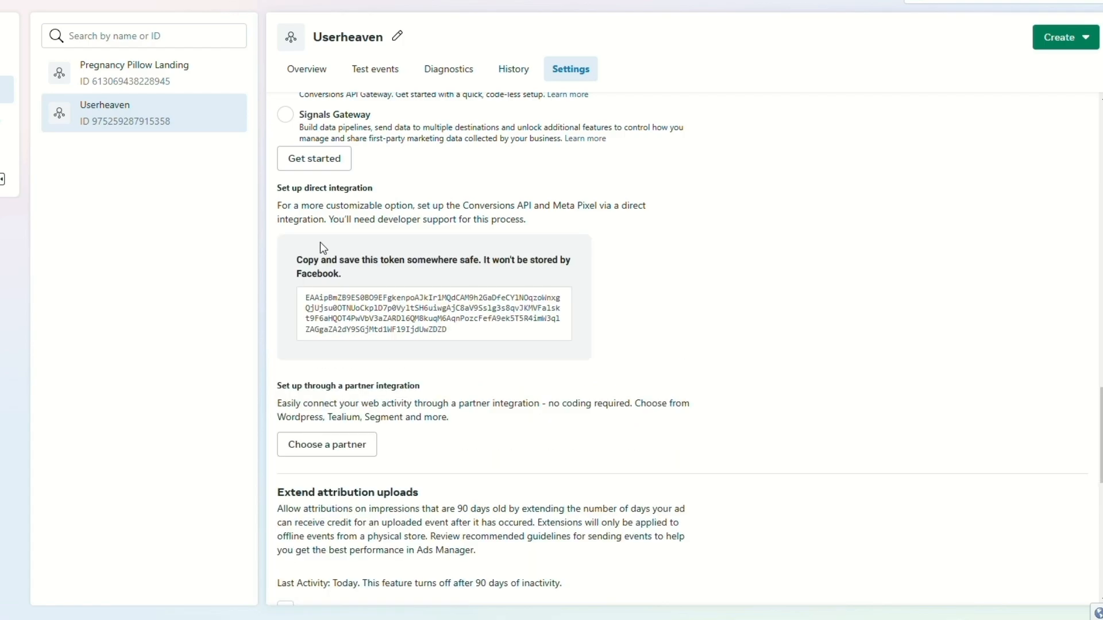
- Copy the generated access token and paste it into the Conversion API token field of PixelYourSite in WordPress
{"action": "left_click", "coordinate": [428, 314]}
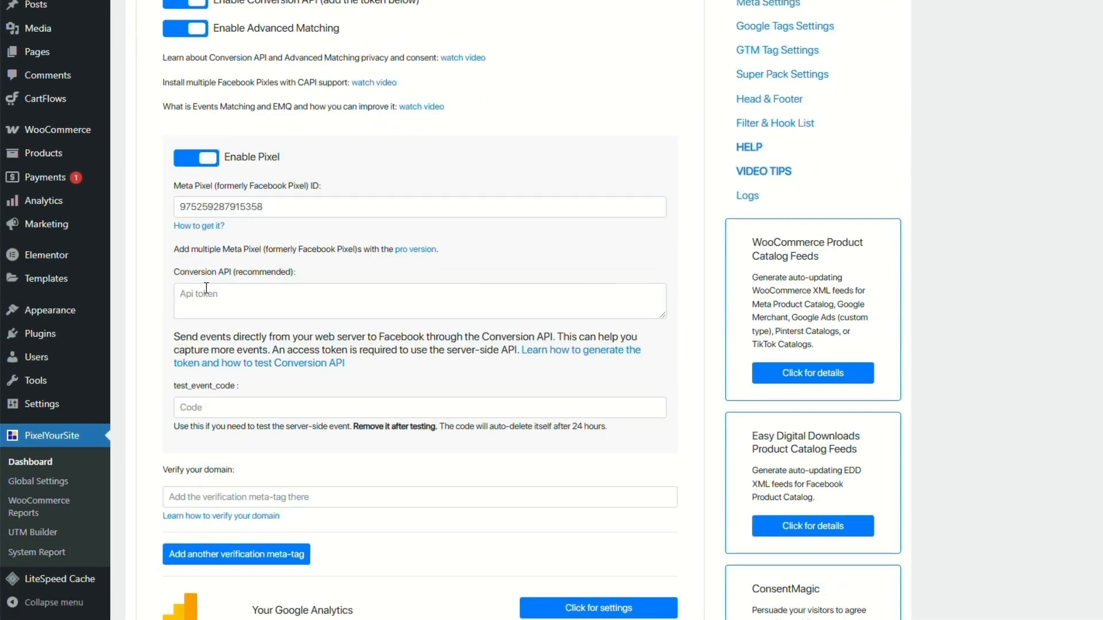
{"action": "left_click", "coordinate": [207, 294]}
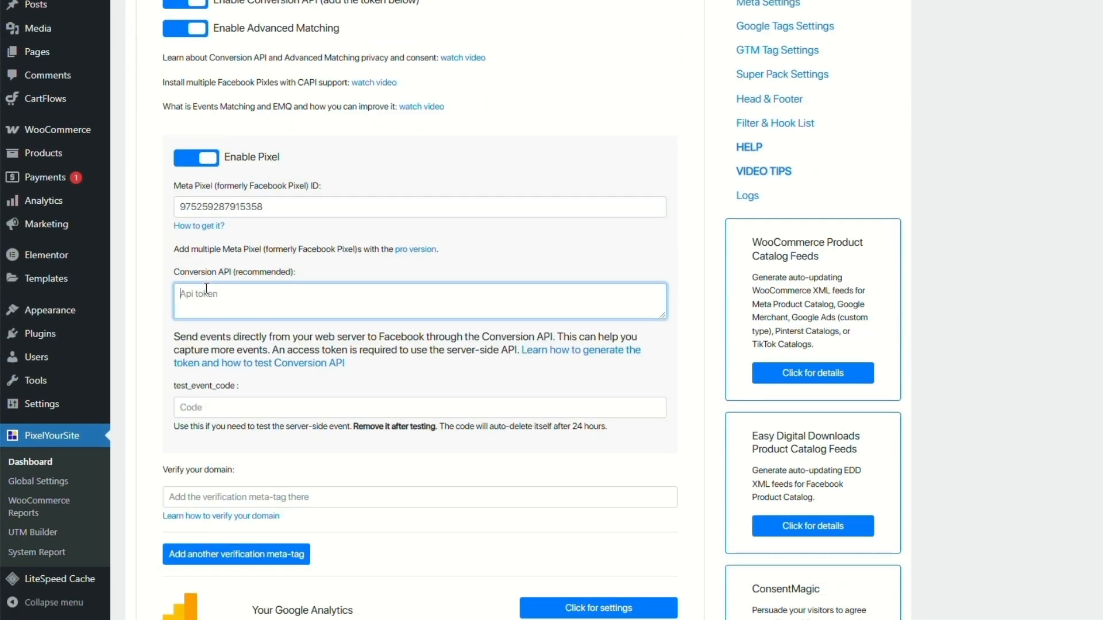
{"action": "key", "text": "ctrl+v"}
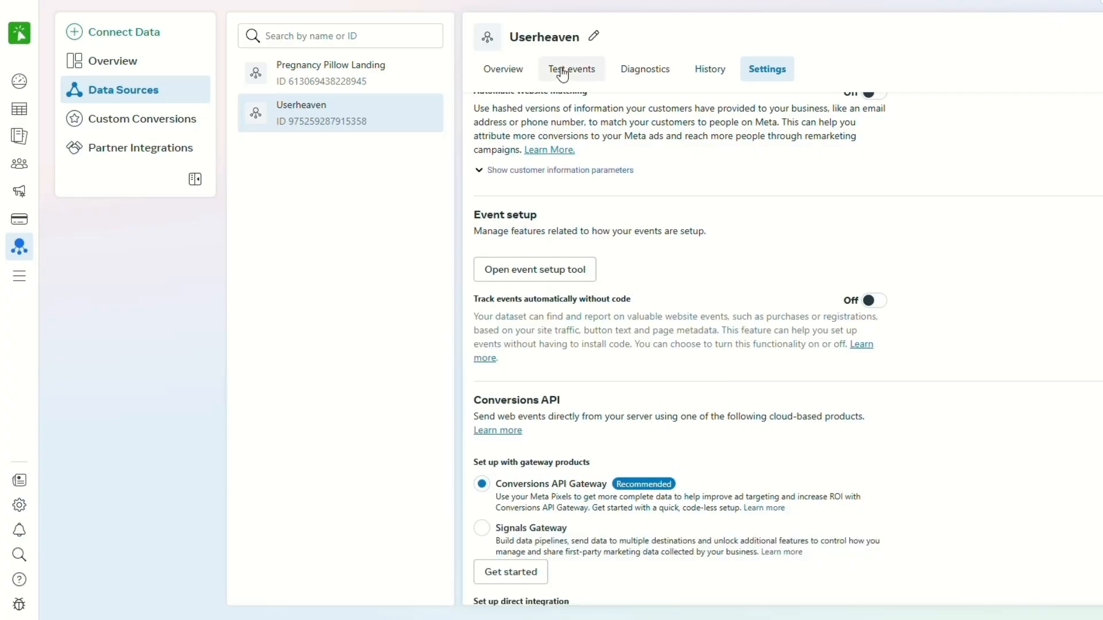
- Copy the server test event code from the Userheaven dataset's test events into PixelYourSite's test_event_code field in WordPress and save the settings
{"action": "left_click", "coordinate": [563, 74]}
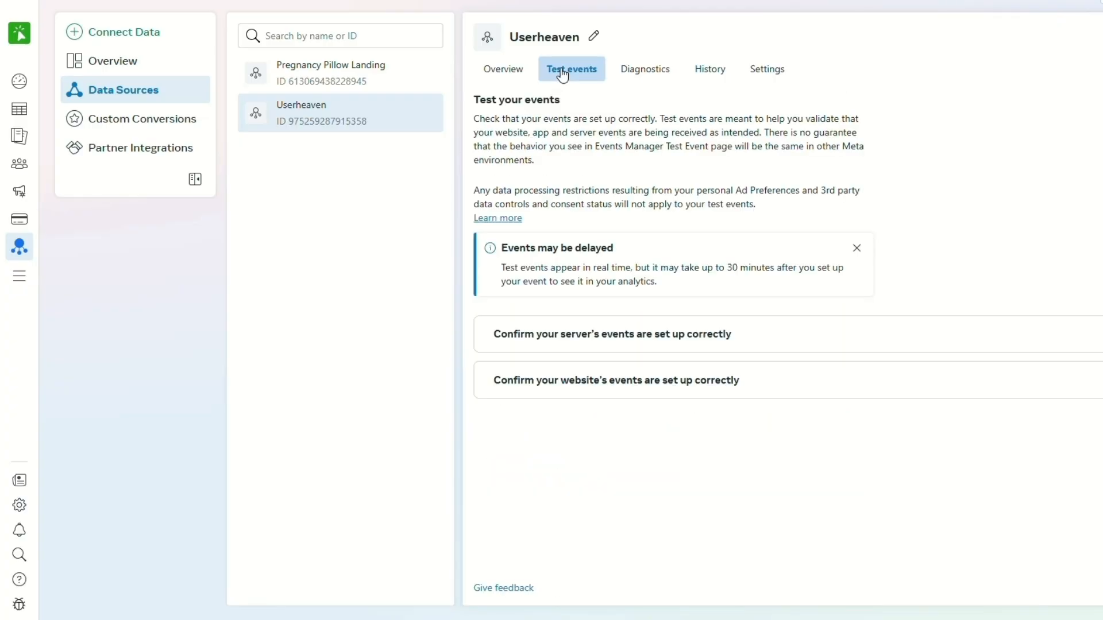
{"action": "left_click", "coordinate": [894, 335]}
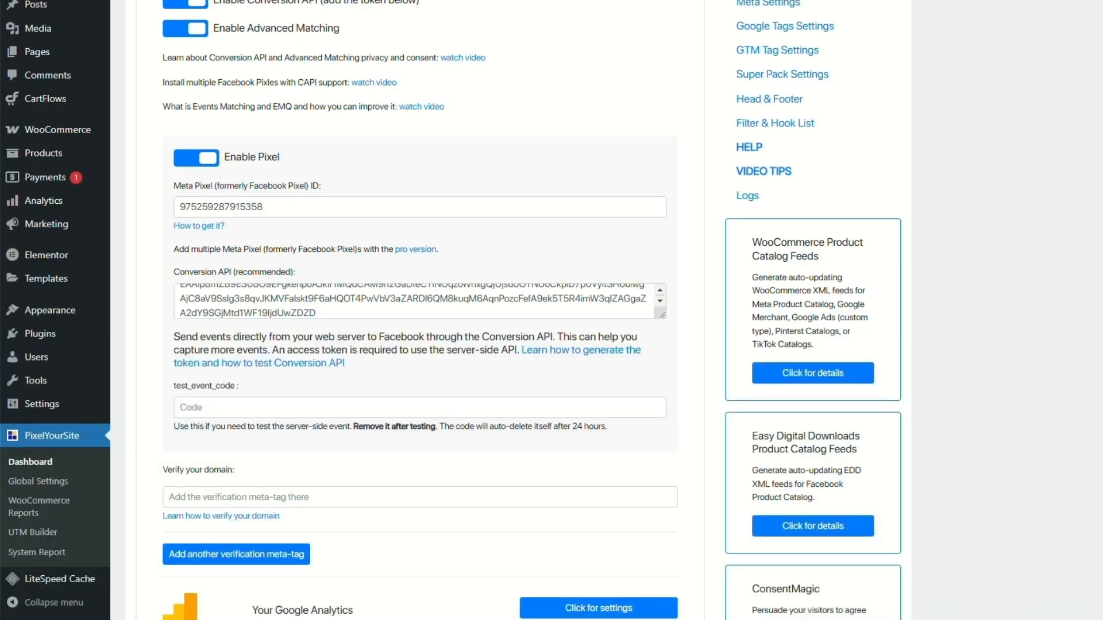
{"action": "left_click_drag", "start_coordinate": [177, 390], "coordinate": [238, 387]}
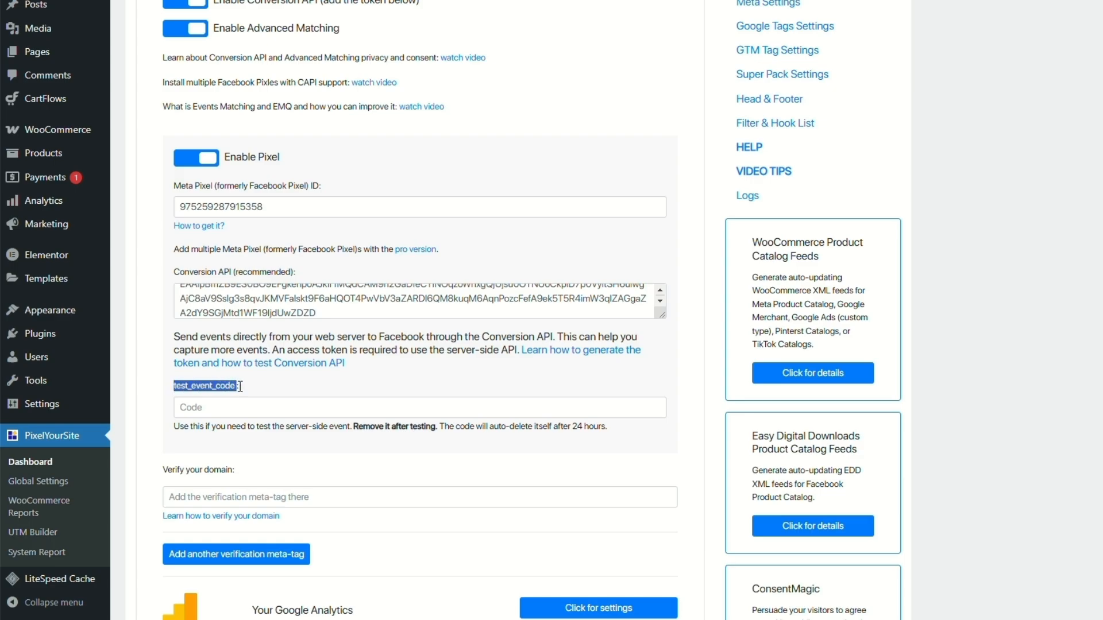
{"action": "left_click", "coordinate": [259, 401]}
{"action": "key", "text": "ctrl+v"}
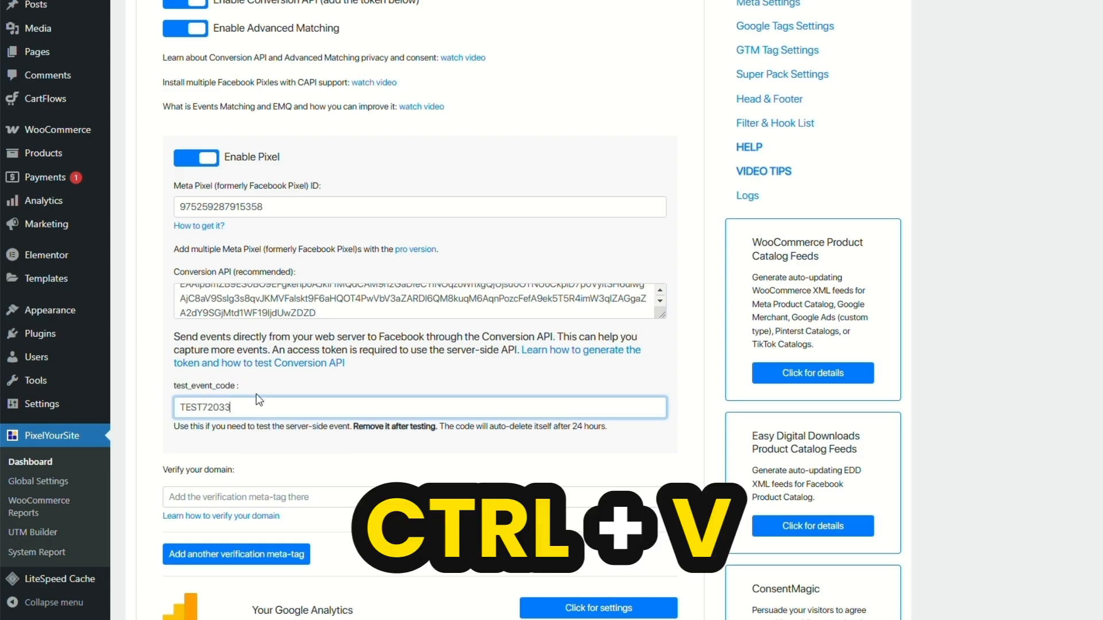
{"action": "scroll", "coordinate": [483, 193], "scroll_direction": "down", "scroll_amount": 2}
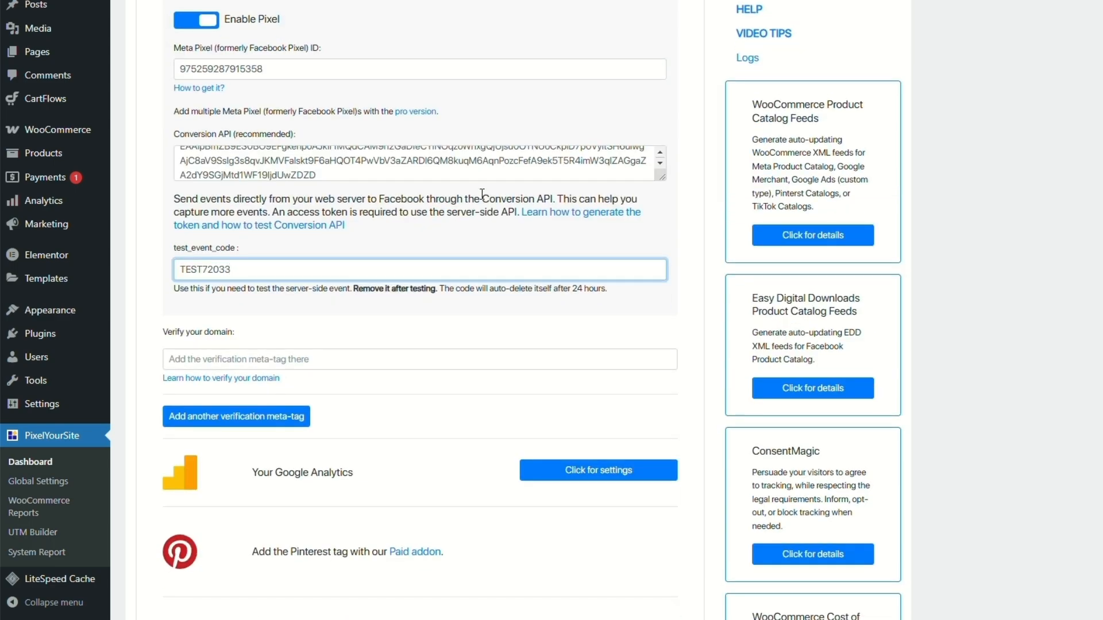
{"action": "scroll", "coordinate": [437, 242], "scroll_direction": "down", "scroll_amount": 15}
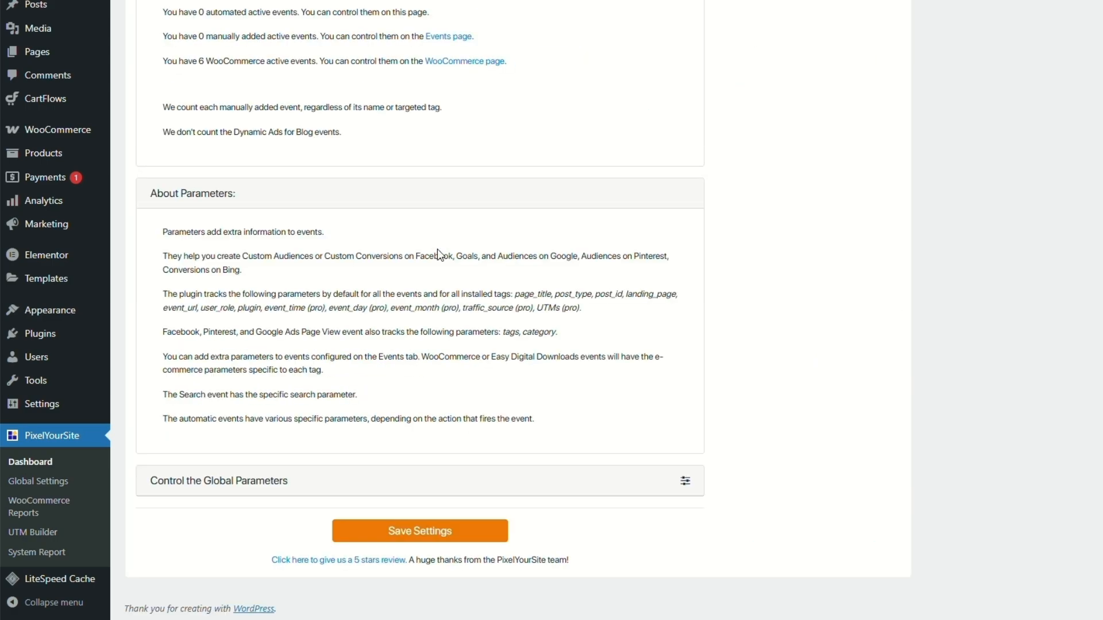
{"action": "left_click", "coordinate": [449, 538]}
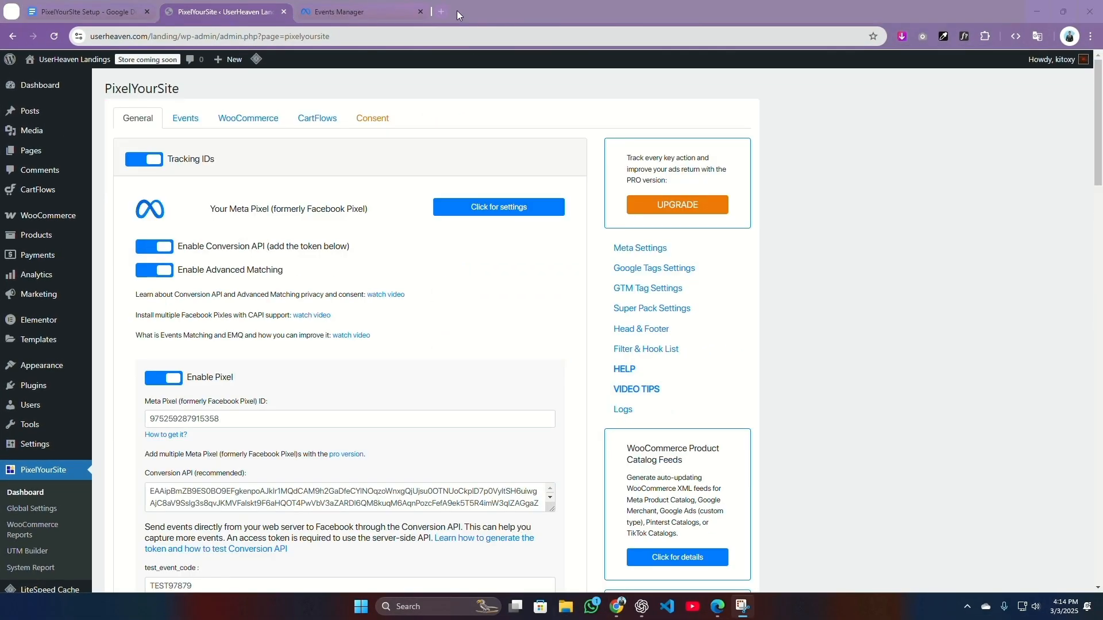
- Search the web for chrome web store extensions in a new browser tab and open the Chrome Web Store's Extensions page
{"action": "left_click", "coordinate": [441, 12]}
{"action": "left_click", "coordinate": [372, 35]}
{"action": "type", "text": "chr"}
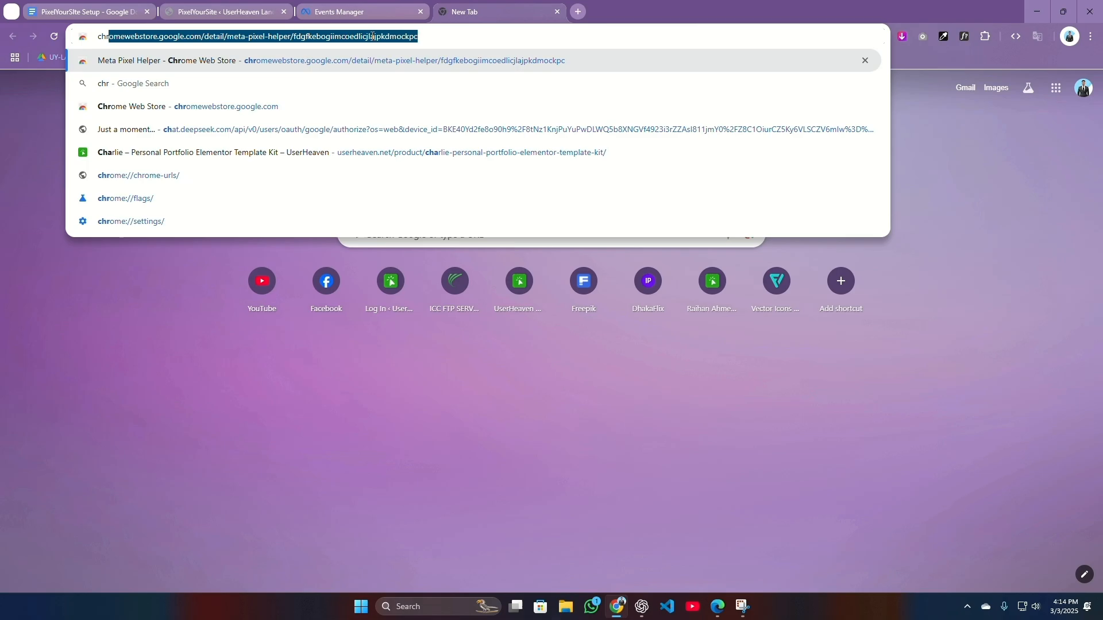
{"action": "type", "text": "ome web"}
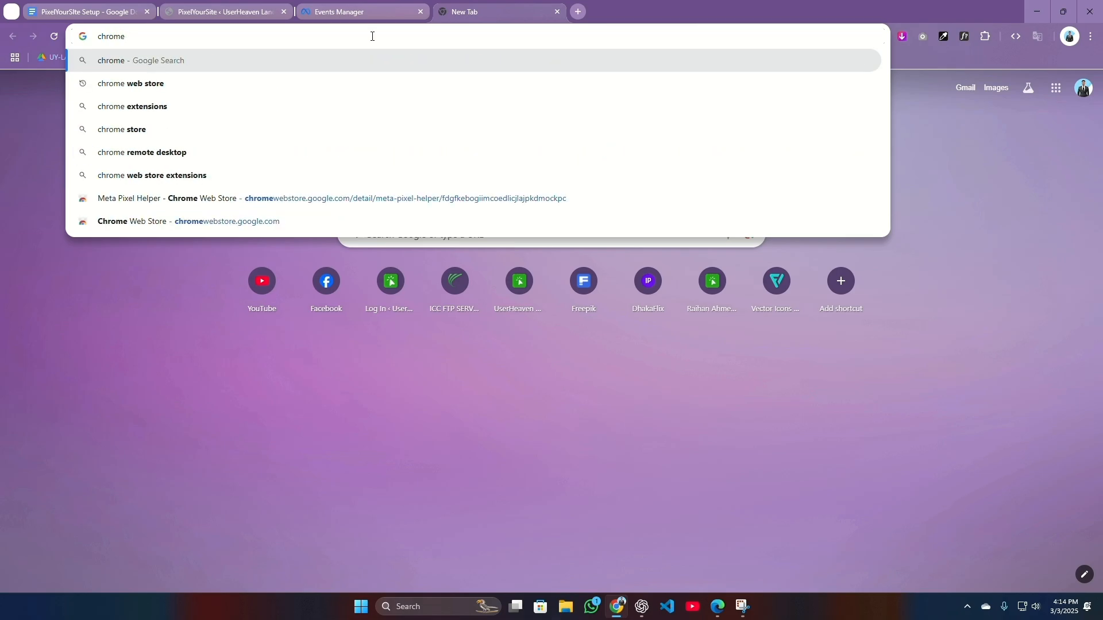
{"action": "left_click", "coordinate": [311, 86]}
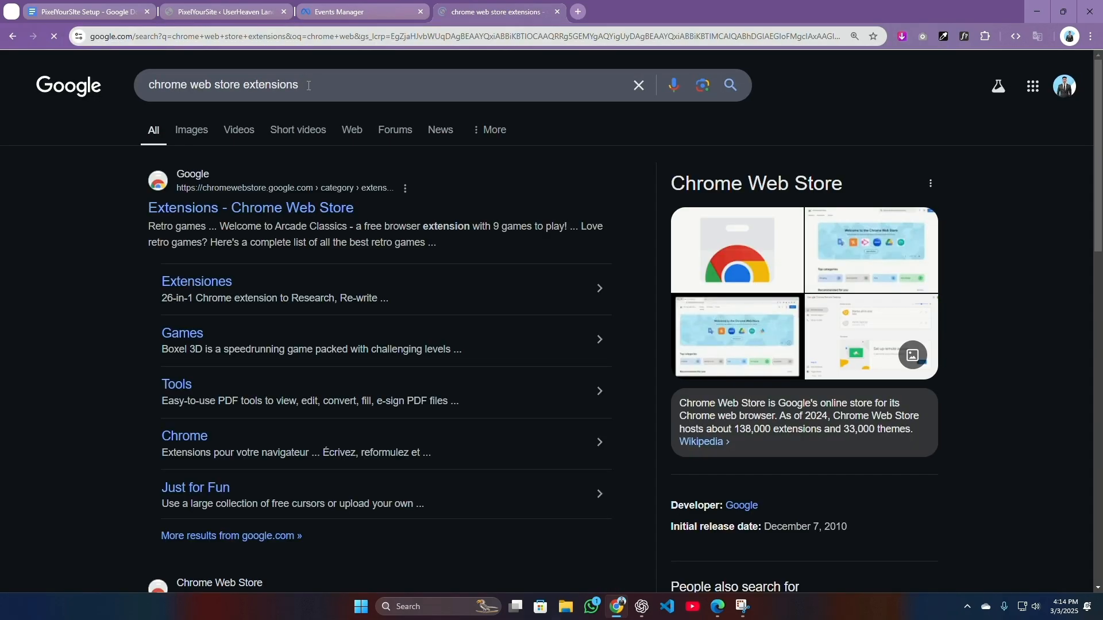
{"action": "left_click", "coordinate": [215, 210]}
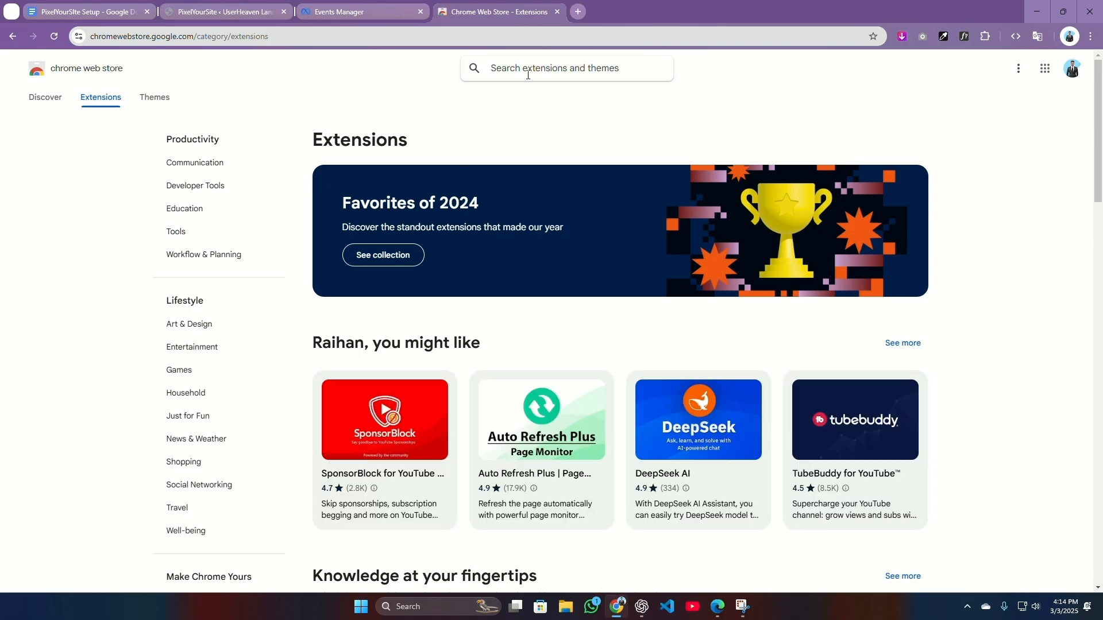
- Search the store for meta pixel and add the Meta Pixel Helper extension to Chrome
{"action": "type", "text": "meta pixel"}
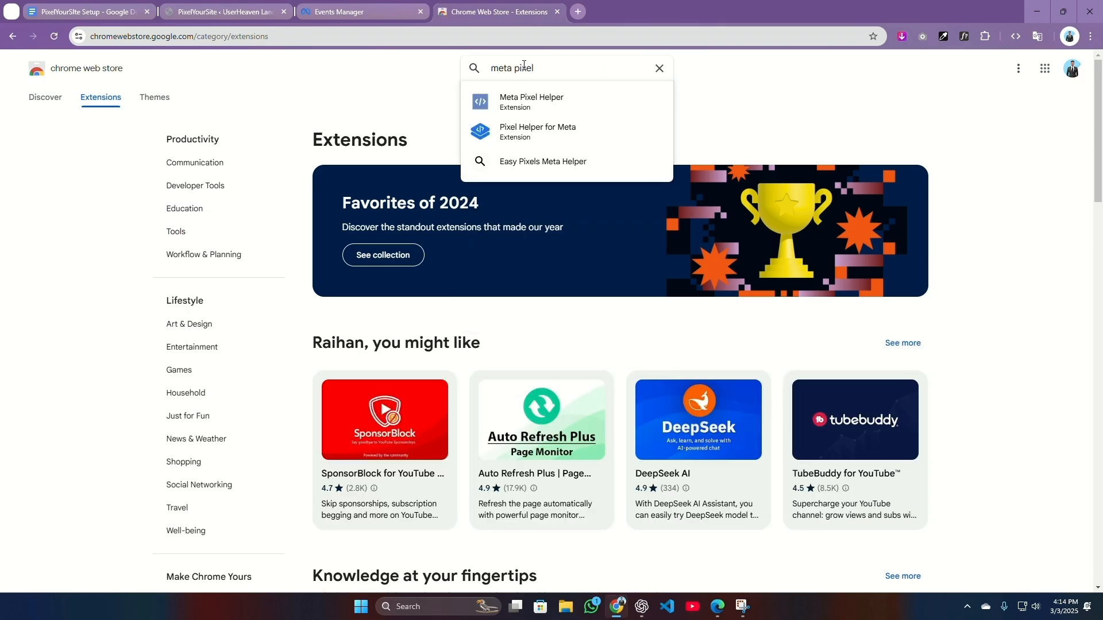
{"action": "left_click", "coordinate": [533, 103]}
{"action": "left_click", "coordinate": [804, 137]}
{"action": "left_click", "coordinate": [597, 138]}
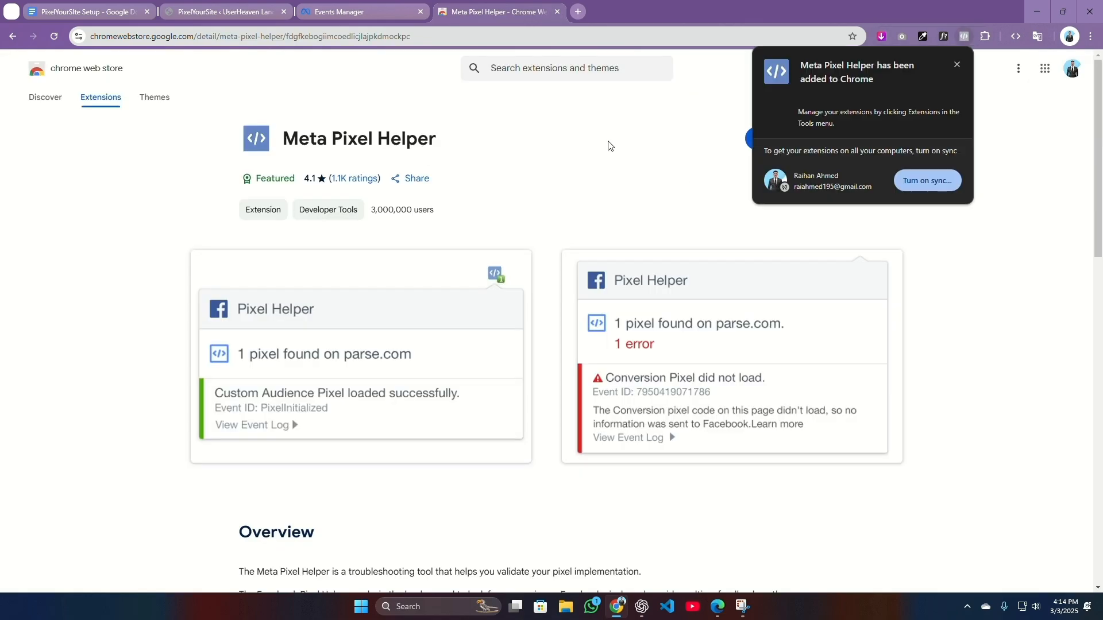
- Pin the Meta Pixel Helper extension to the browser
{"action": "left_click", "coordinate": [985, 37]}
{"action": "left_click", "coordinate": [946, 252]}
{"action": "left_click", "coordinate": [656, 170]}
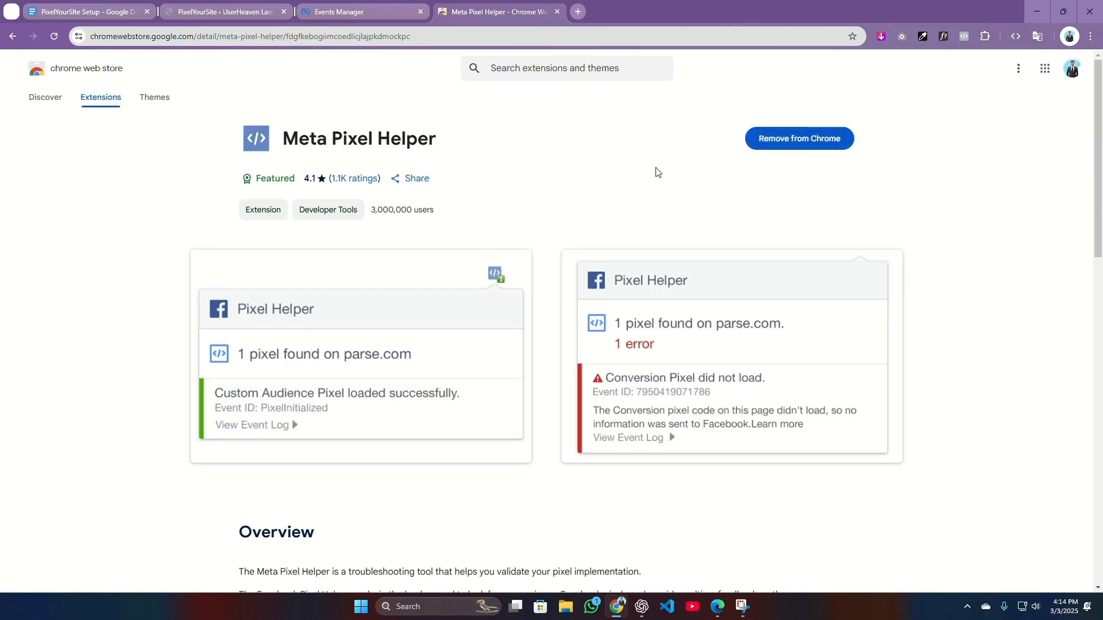
- Open the WordPress site's landing page in a new tab and check its pixel events with Meta Pixel Helper
{"action": "left_click", "coordinate": [188, 8]}
{"action": "mouse_move", "coordinate": [35, 63]}
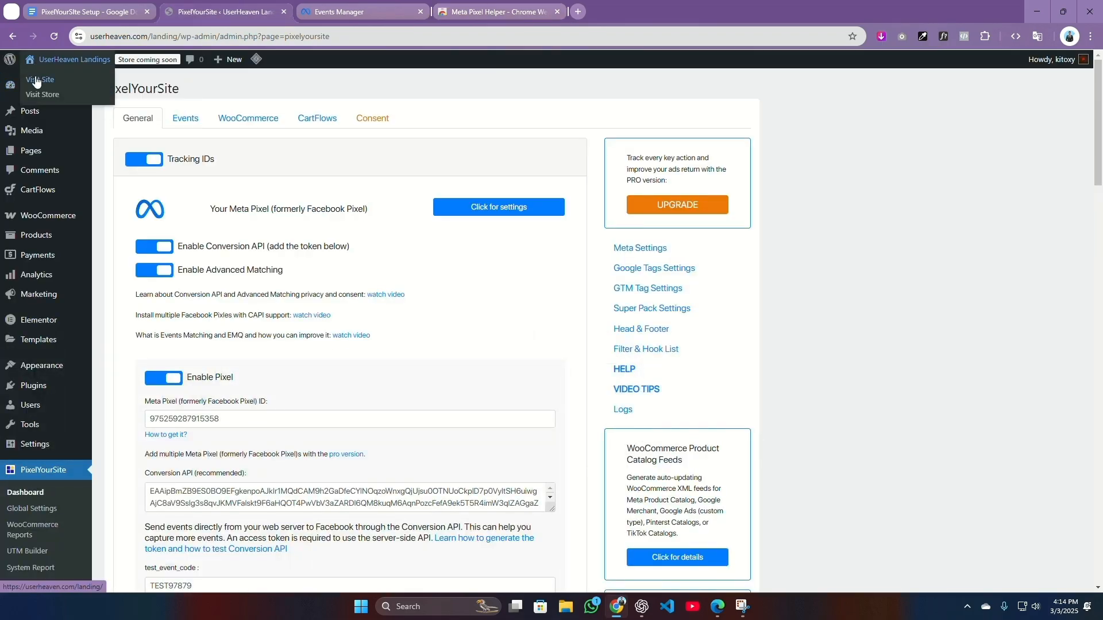
{"action": "left_click", "coordinate": [380, 8]}
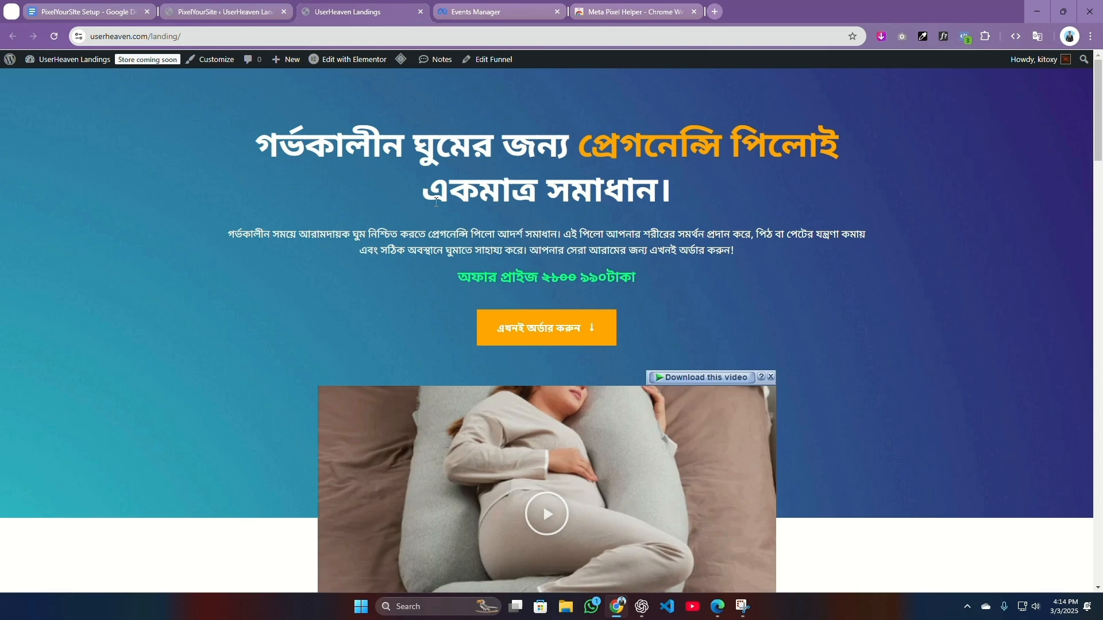
{"action": "left_click", "coordinate": [965, 37]}
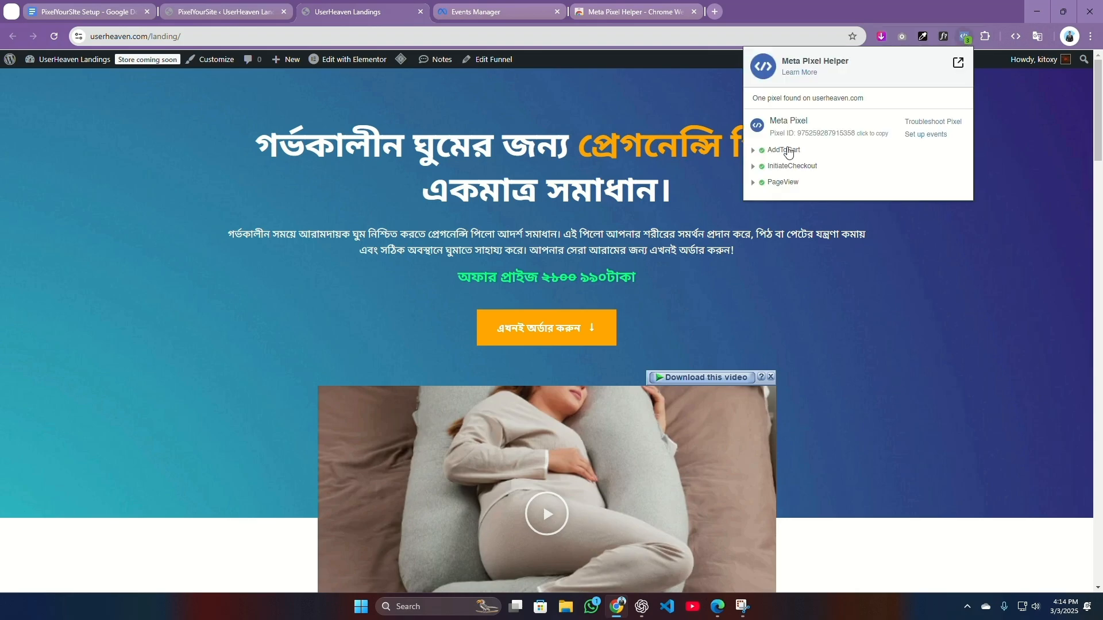
{"action": "left_click", "coordinate": [1002, 286]}
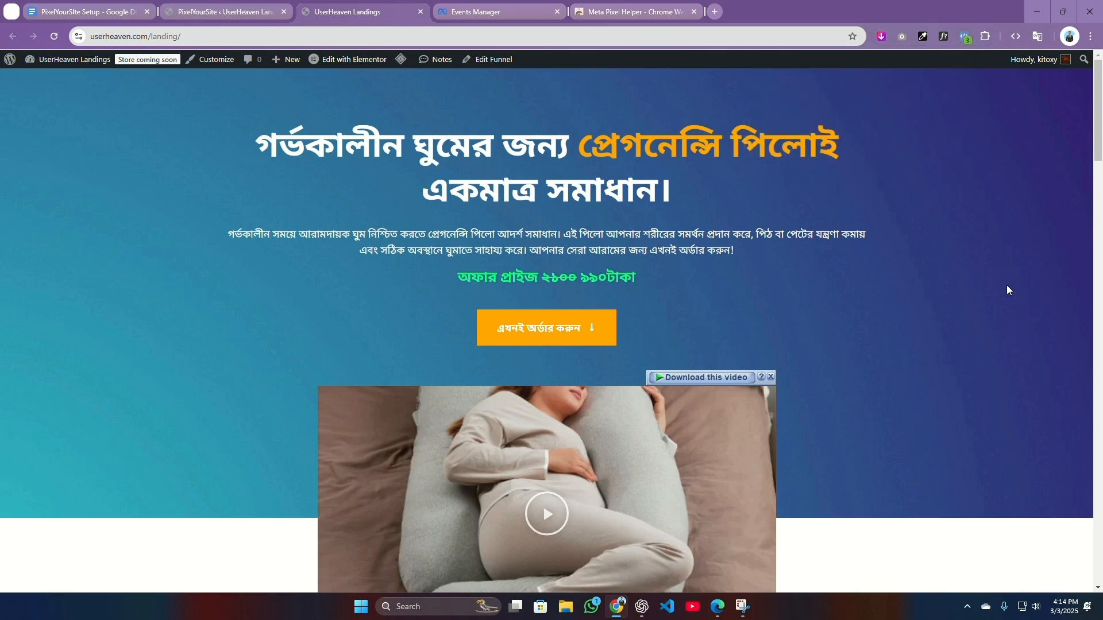
{"action": "scroll", "coordinate": [885, 254], "scroll_direction": "down", "scroll_amount": 20}
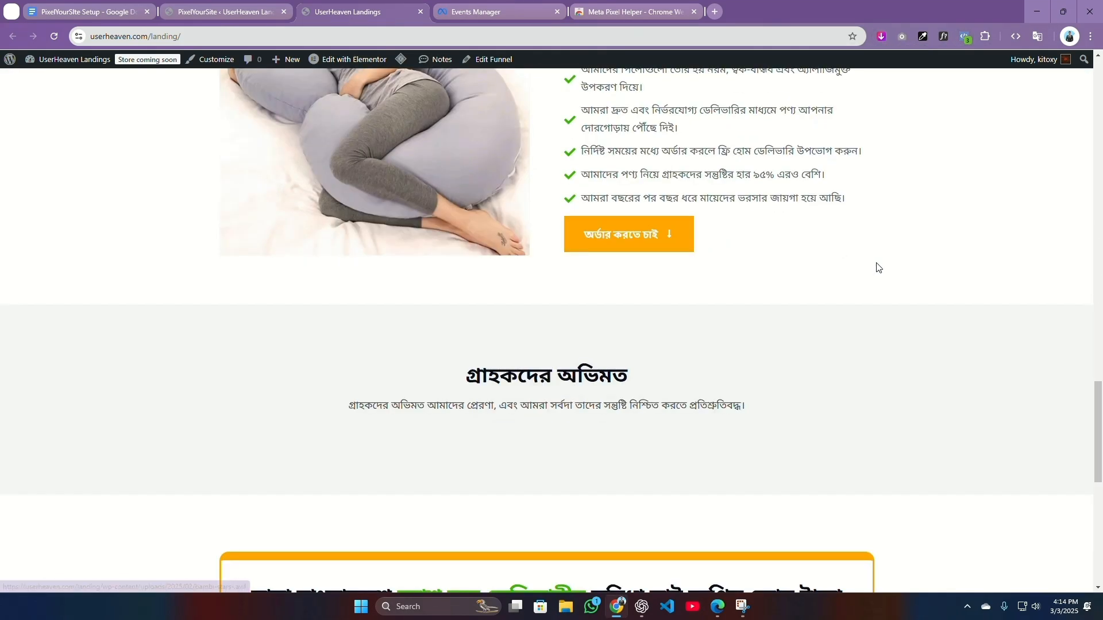
{"action": "scroll", "coordinate": [885, 281], "scroll_direction": "down", "scroll_amount": 10}
{"action": "scroll", "coordinate": [936, 271], "scroll_direction": "up", "scroll_amount": 20}
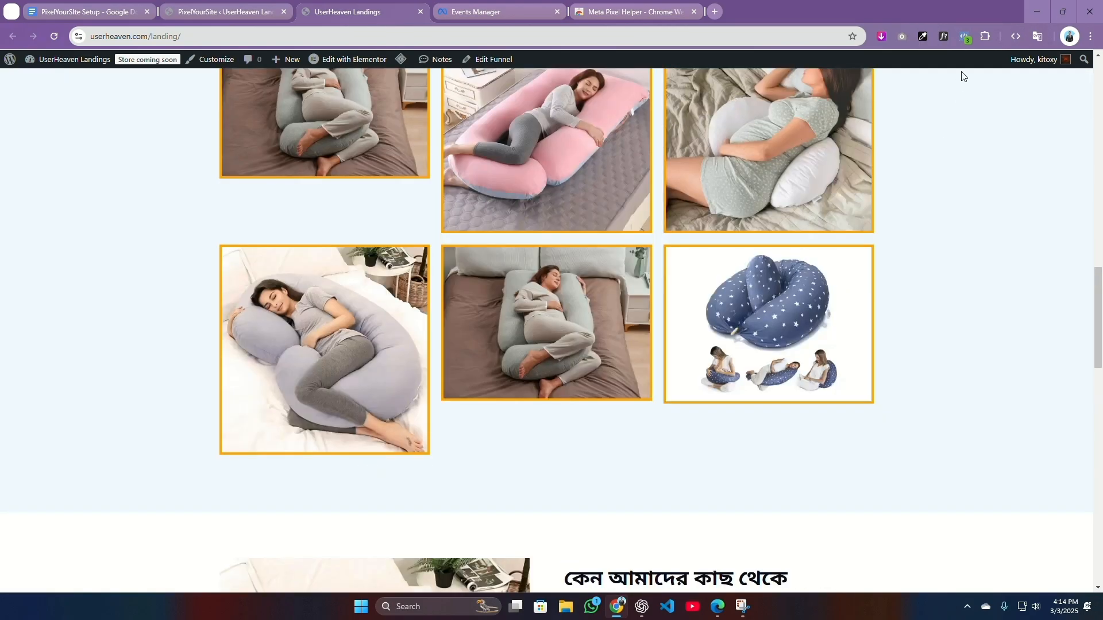
{"action": "left_click", "coordinate": [965, 37]}
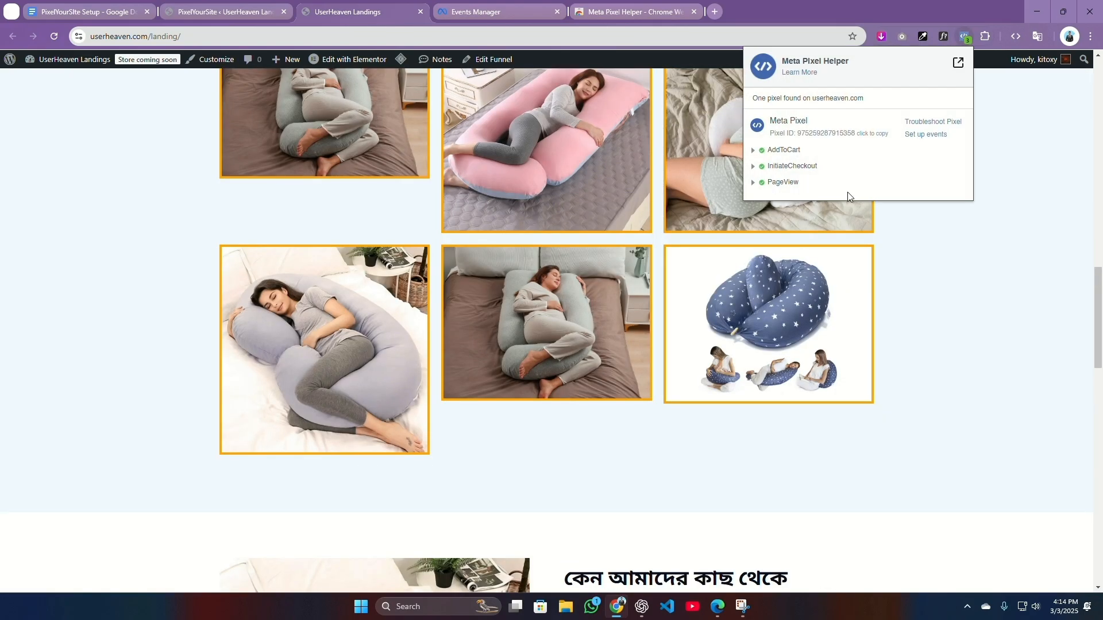
- Switch to Meta Events Manager and examine the status and browser or server source of the test events received for Userheaven
{"action": "left_click", "coordinate": [458, 12]}
{"action": "scroll", "coordinate": [536, 336], "scroll_direction": "down", "scroll_amount": 2}
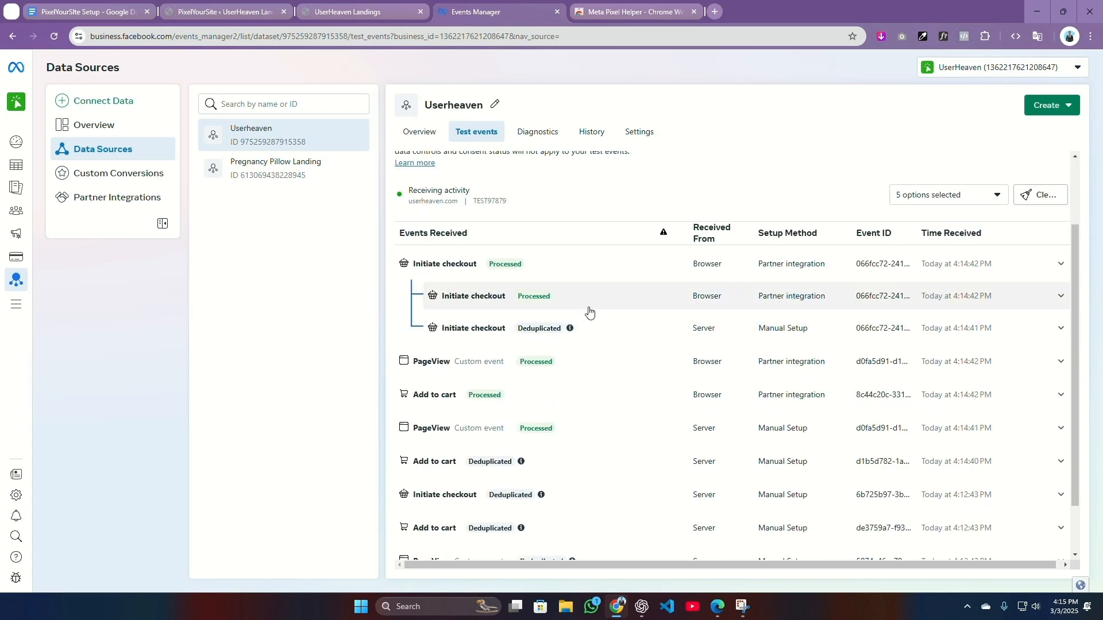
{"action": "scroll", "coordinate": [587, 310], "scroll_direction": "up", "scroll_amount": 2}
{"action": "scroll", "coordinate": [489, 258], "scroll_direction": "down", "scroll_amount": 2}
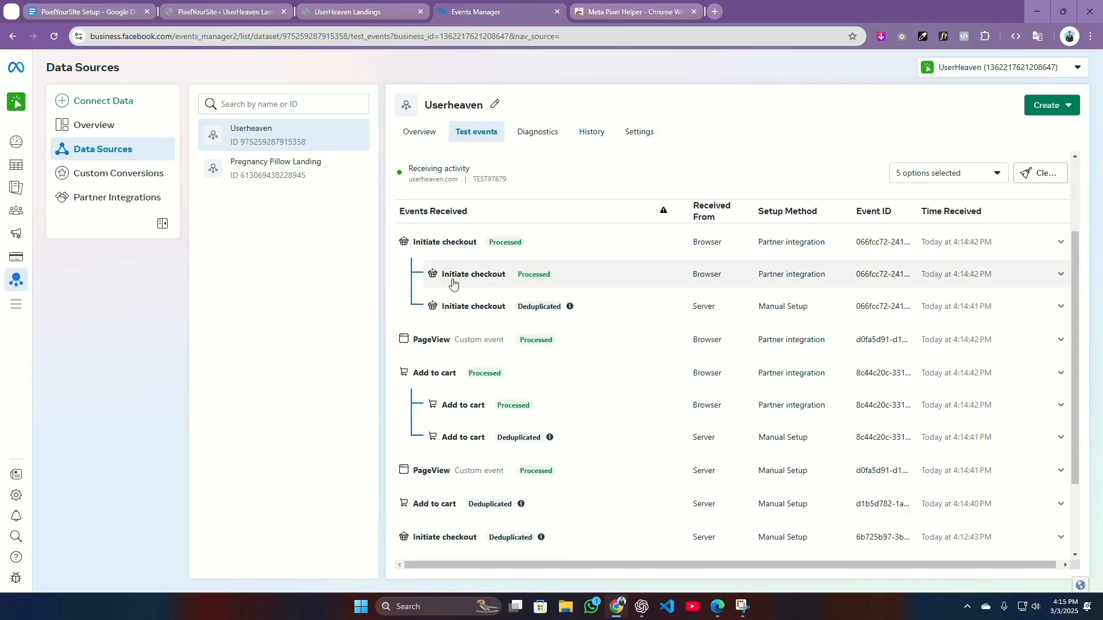
{"action": "scroll", "coordinate": [575, 391], "scroll_direction": "down", "scroll_amount": 2}
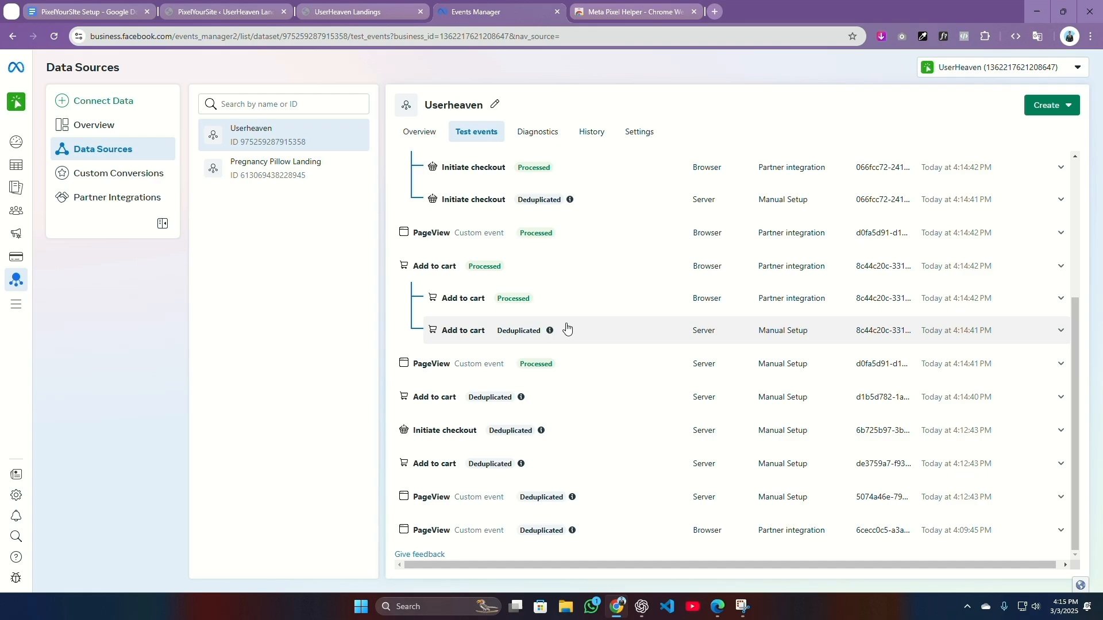
{"action": "scroll", "coordinate": [505, 312], "scroll_direction": "up", "scroll_amount": 4}
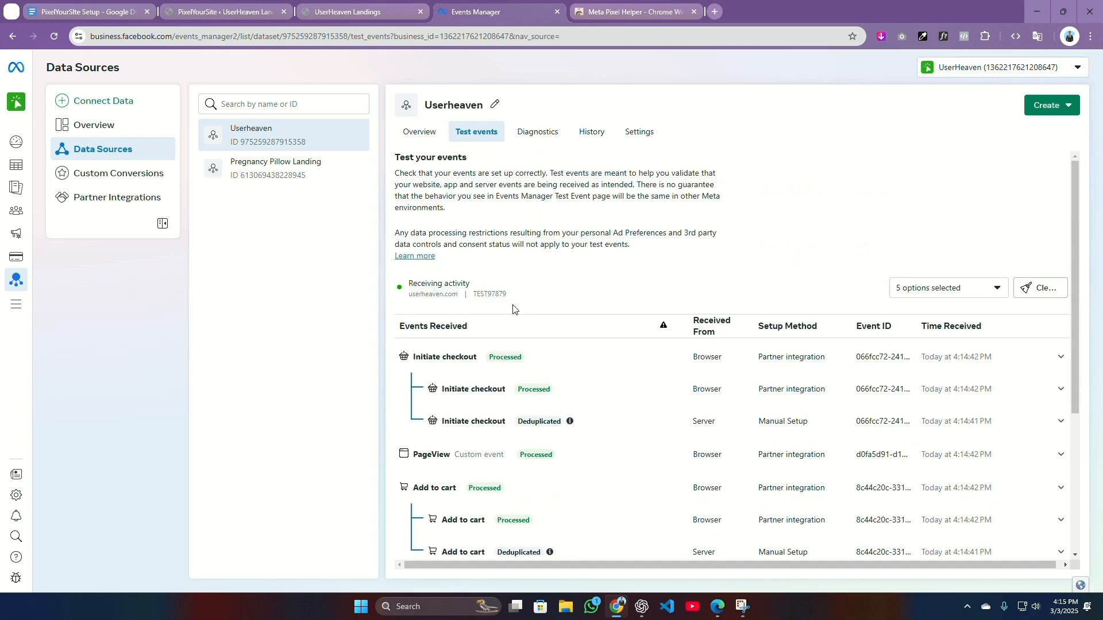
{"action": "scroll", "coordinate": [551, 319], "scroll_direction": "down", "scroll_amount": 1}
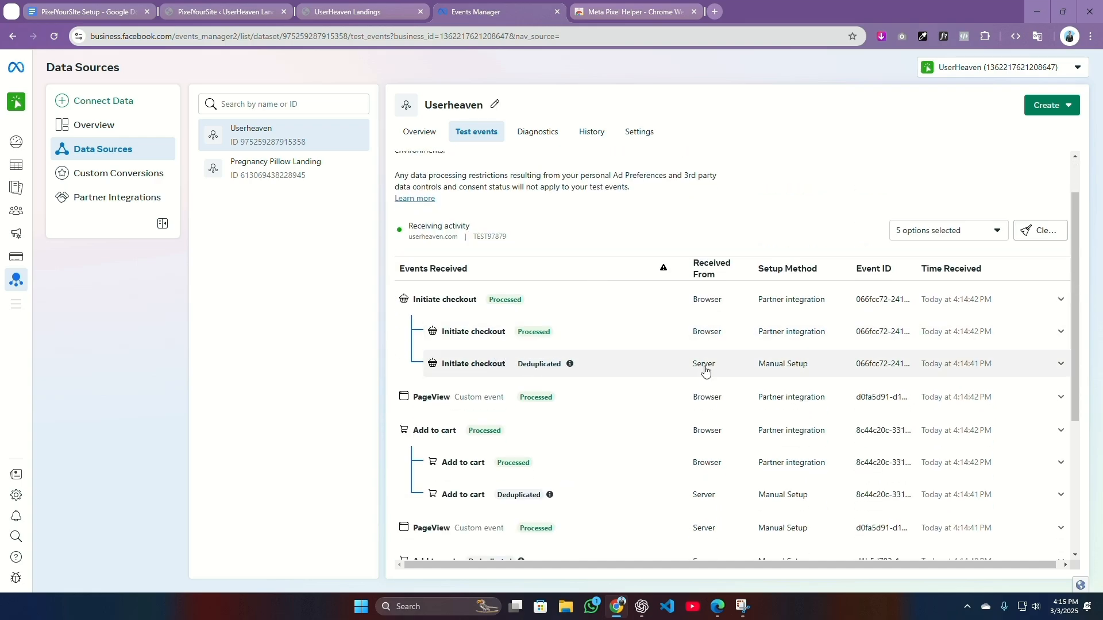
{"action": "scroll", "coordinate": [563, 373], "scroll_direction": "down", "scroll_amount": 2}
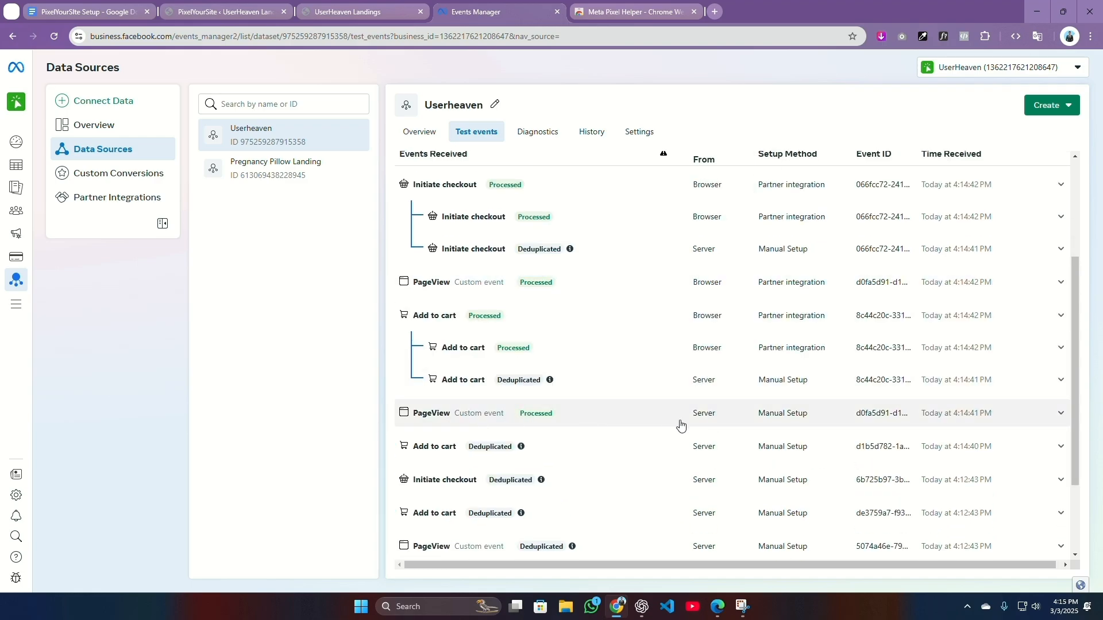
{"action": "scroll", "coordinate": [650, 372], "scroll_direction": "up", "scroll_amount": 2}
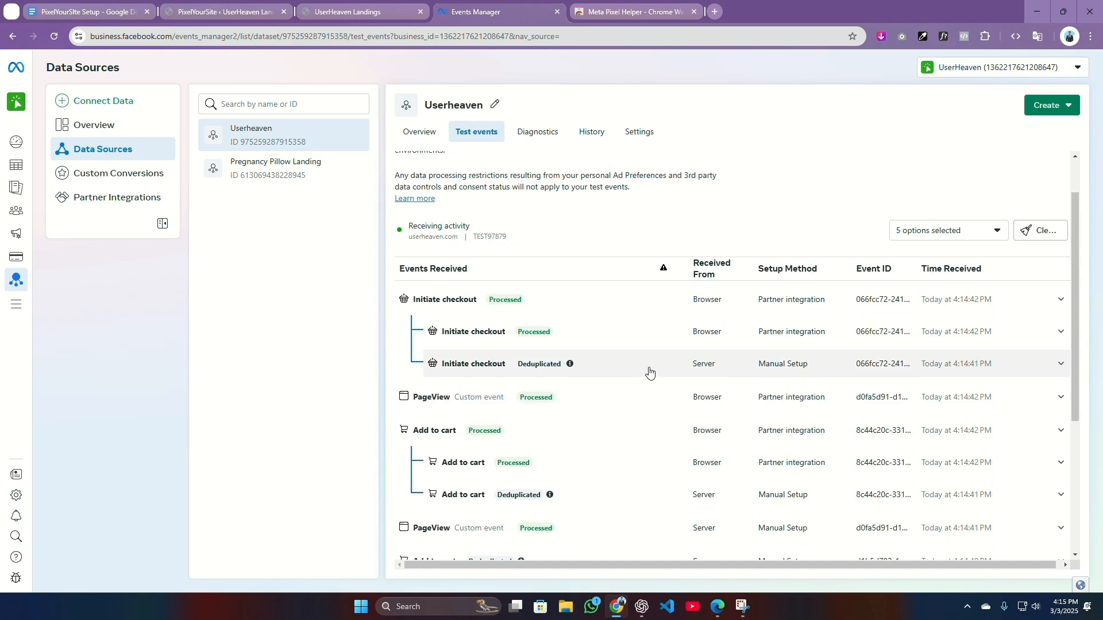
{"action": "scroll", "coordinate": [650, 372], "scroll_direction": "up", "scroll_amount": 2}
- Place a cash-on-delivery test order from the landing page's checkout form and check the pixel events with Meta Pixel Helper
{"action": "left_click", "coordinate": [350, 7]}
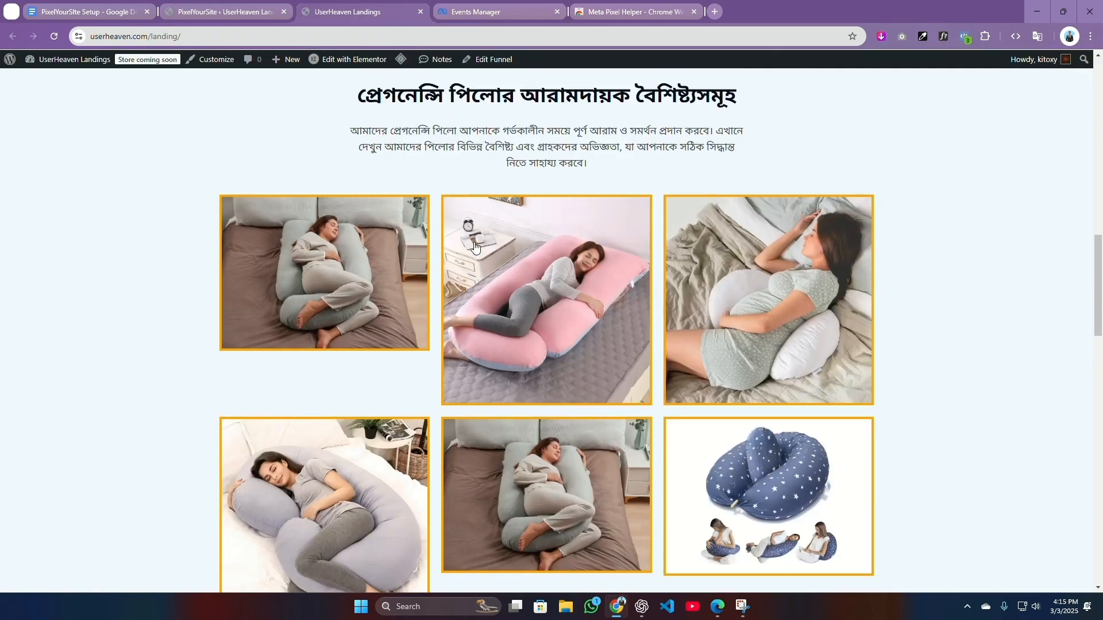
{"action": "scroll", "coordinate": [475, 247], "scroll_direction": "down", "scroll_amount": 20}
{"action": "left_click", "coordinate": [739, 448]}
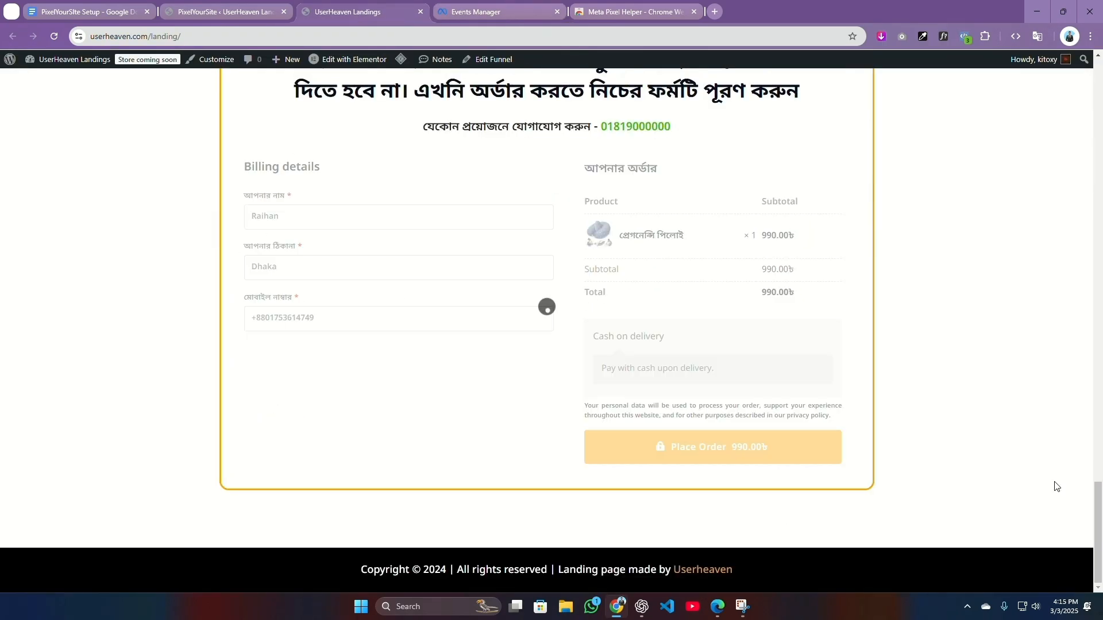
{"action": "left_click", "coordinate": [965, 37]}
- Examine the test order's PageView details and Purchase event in Userheaven's test events in Meta Events Manager
{"action": "left_click", "coordinate": [497, 12]}
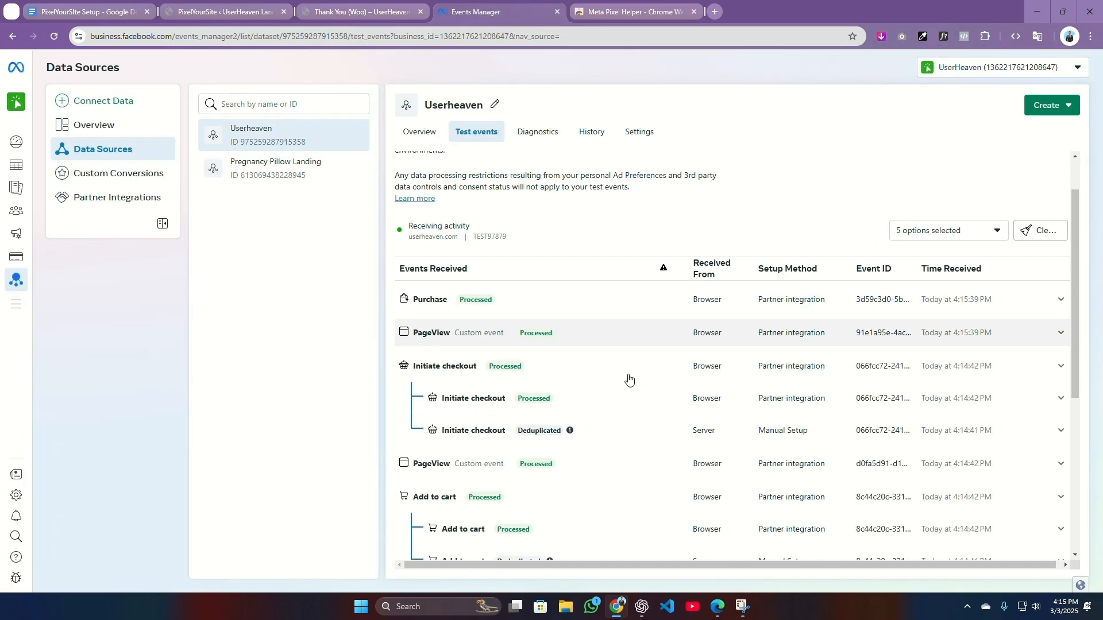
{"action": "scroll", "coordinate": [549, 352], "scroll_direction": "down", "scroll_amount": 1}
{"action": "scroll", "coordinate": [540, 347], "scroll_direction": "up", "scroll_amount": 1}
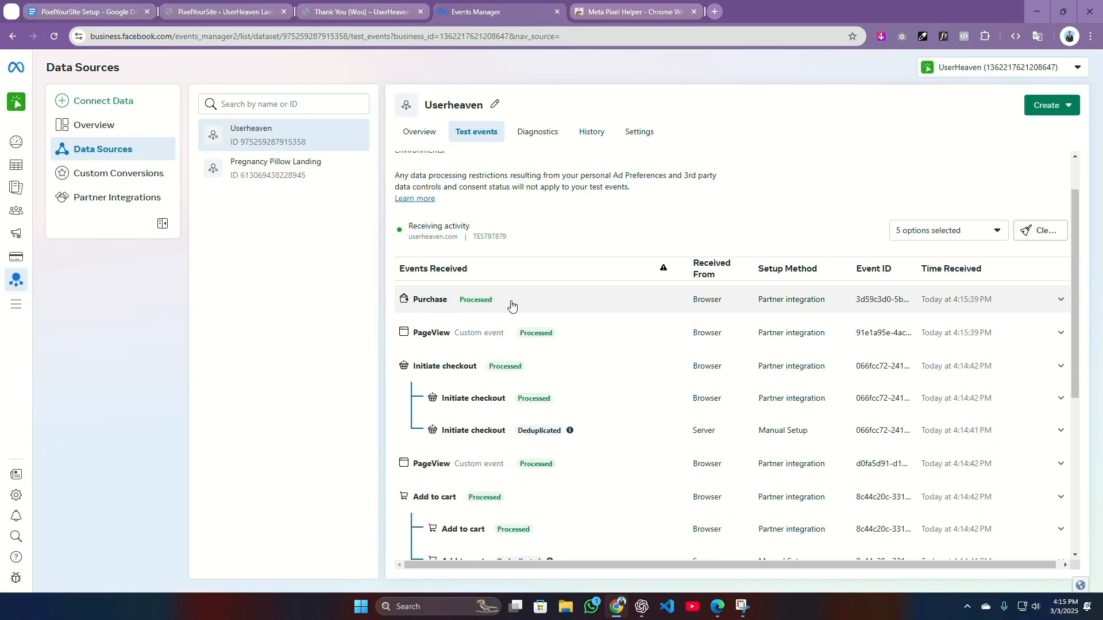
{"action": "left_click", "coordinate": [426, 344]}
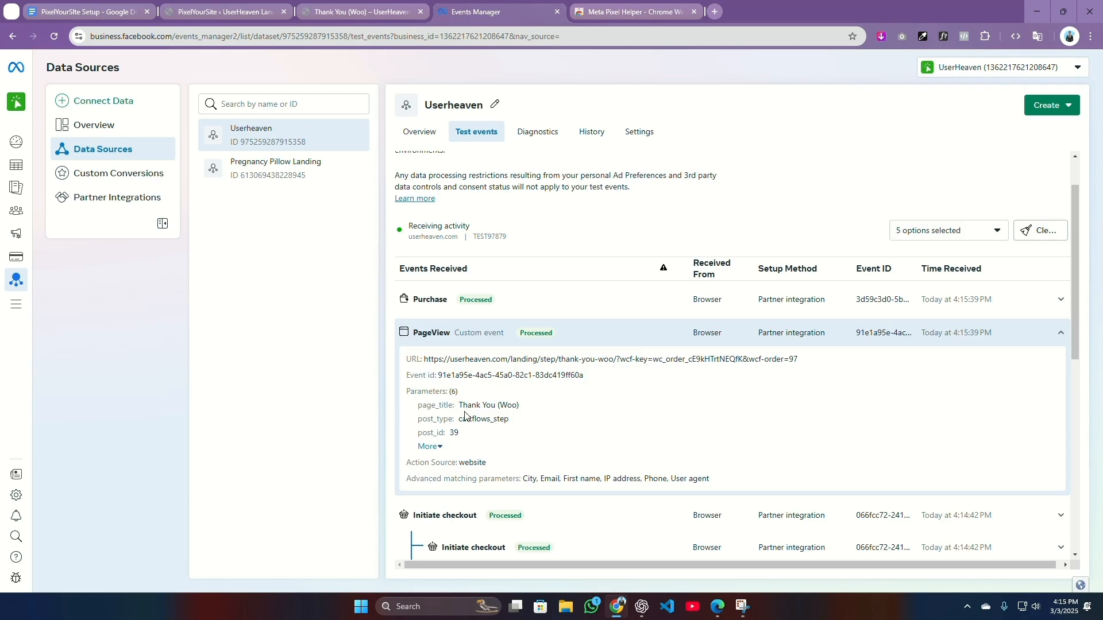
{"action": "left_click", "coordinate": [467, 329]}
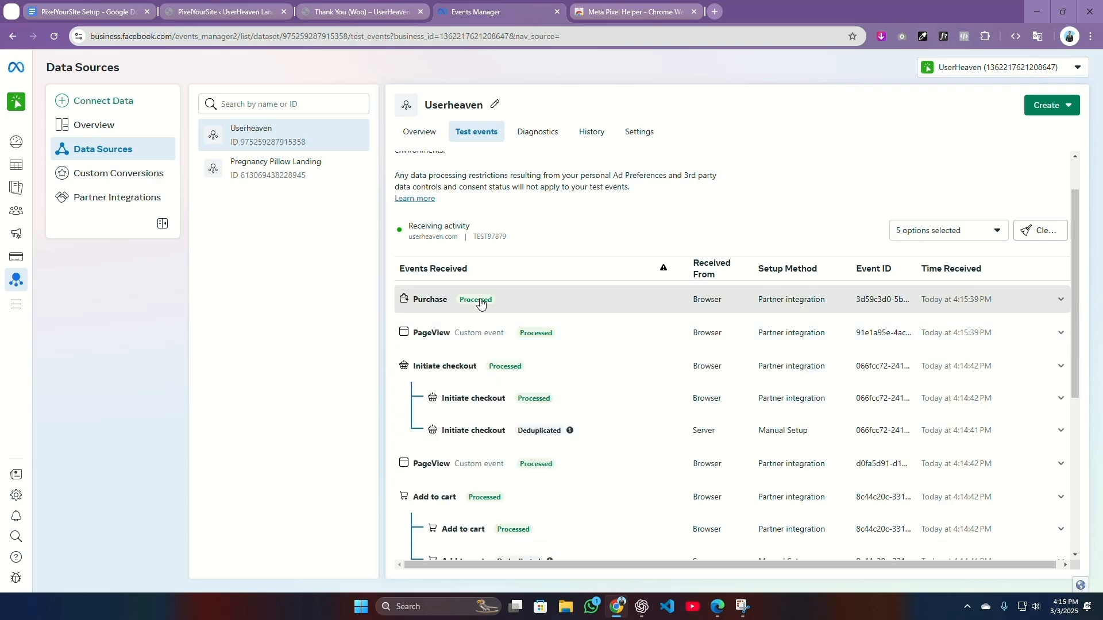
{"action": "left_click", "coordinate": [481, 301]}
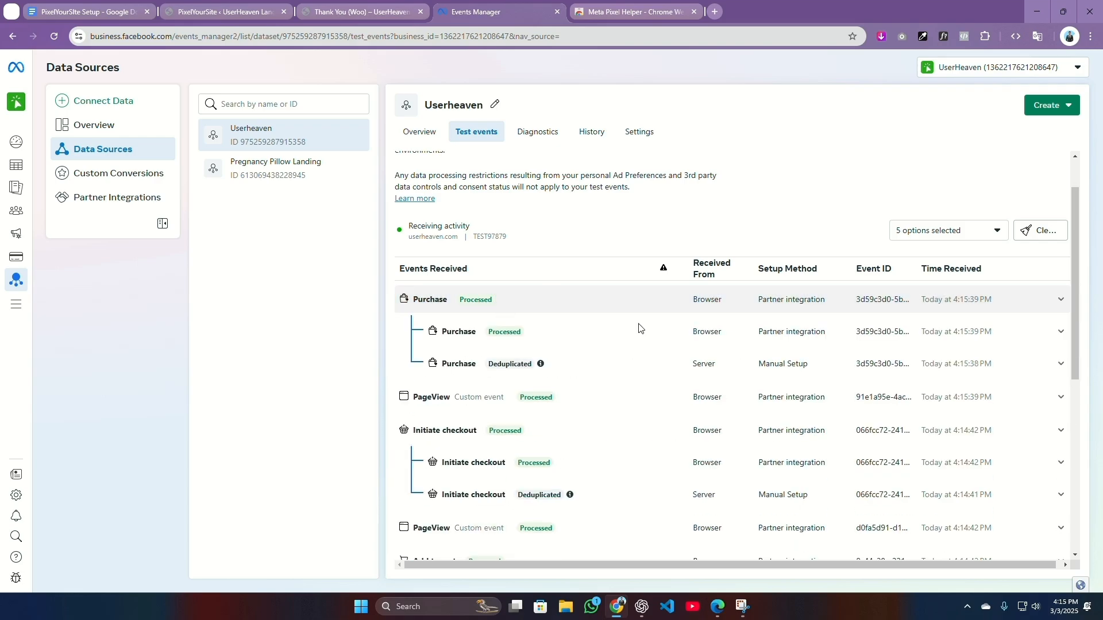